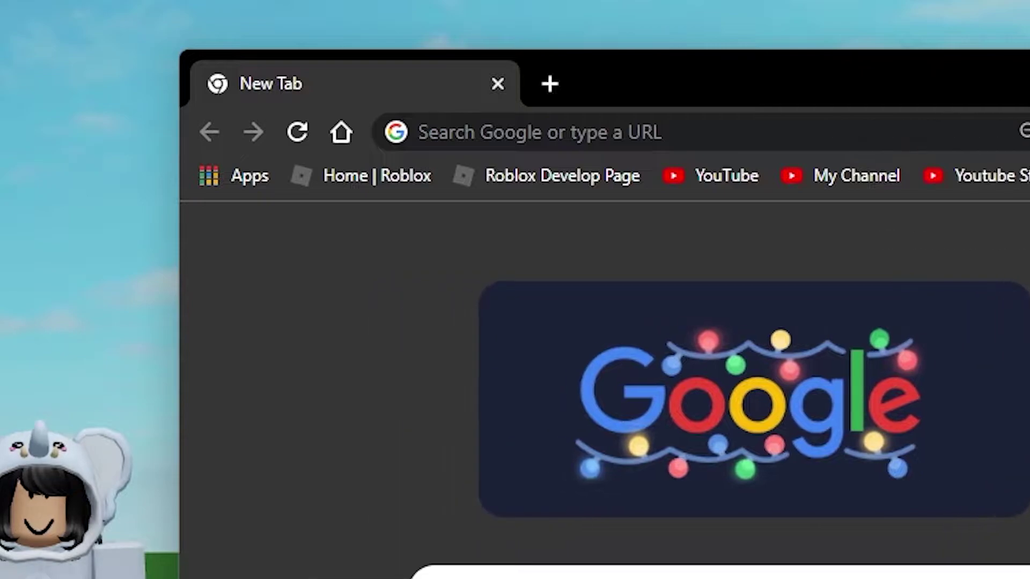
Search the web for "obs studios" and open the obsproject.com home page
left_click_drag(811, 78, 714, 0)
left_click(638, 54)
left_click_drag(621, 4, 639, 9)
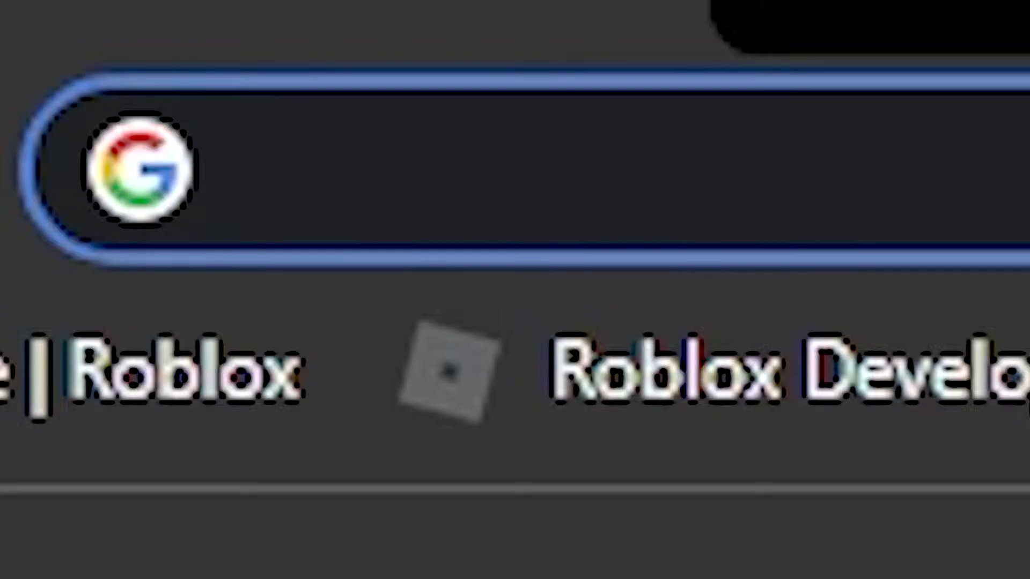
type("obs studios")
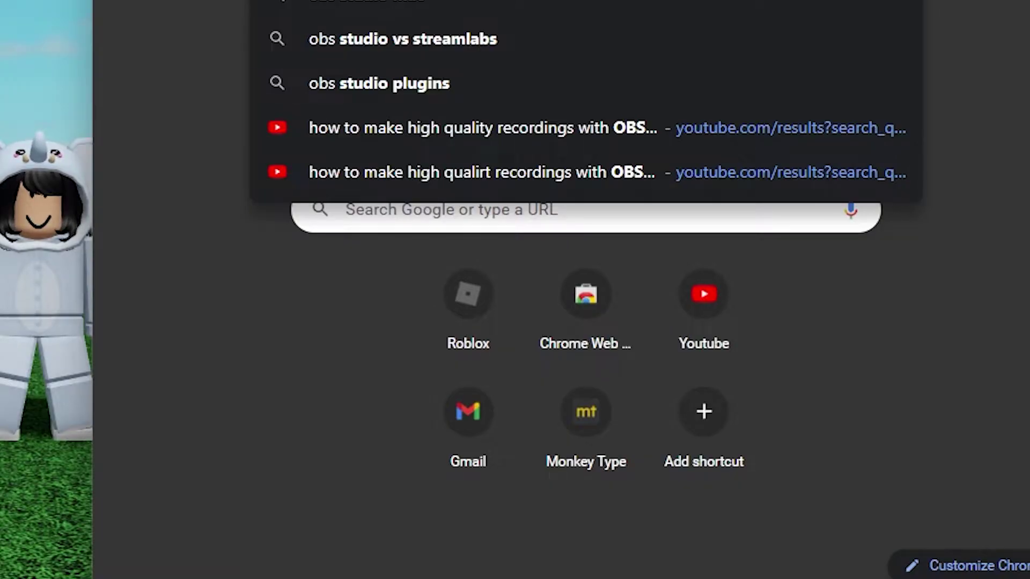
key("Return")
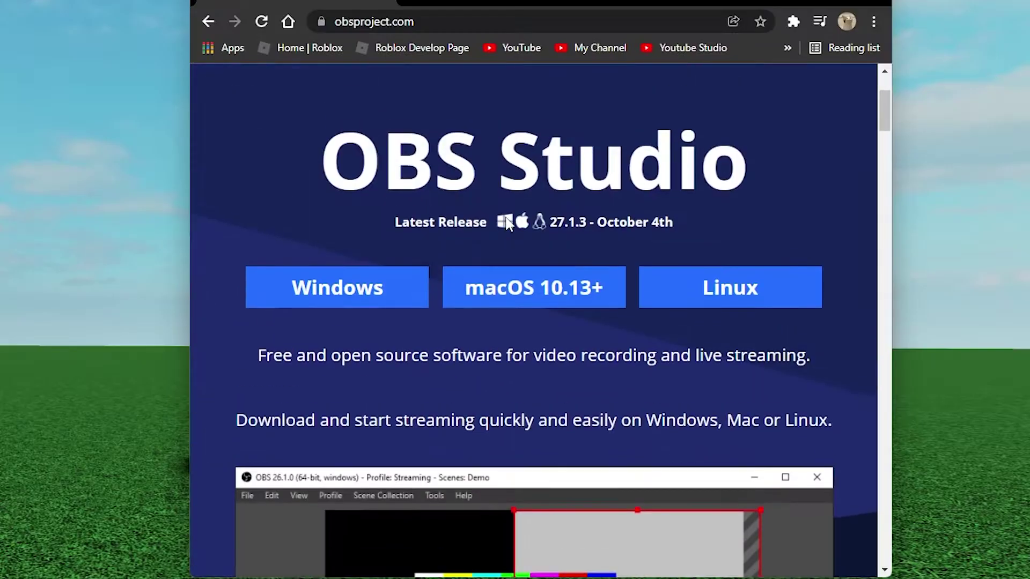
Download the Windows installer for OBS Studio 27.1.3 from the obsproject.com home page
scroll(256, 422, "up", 1)
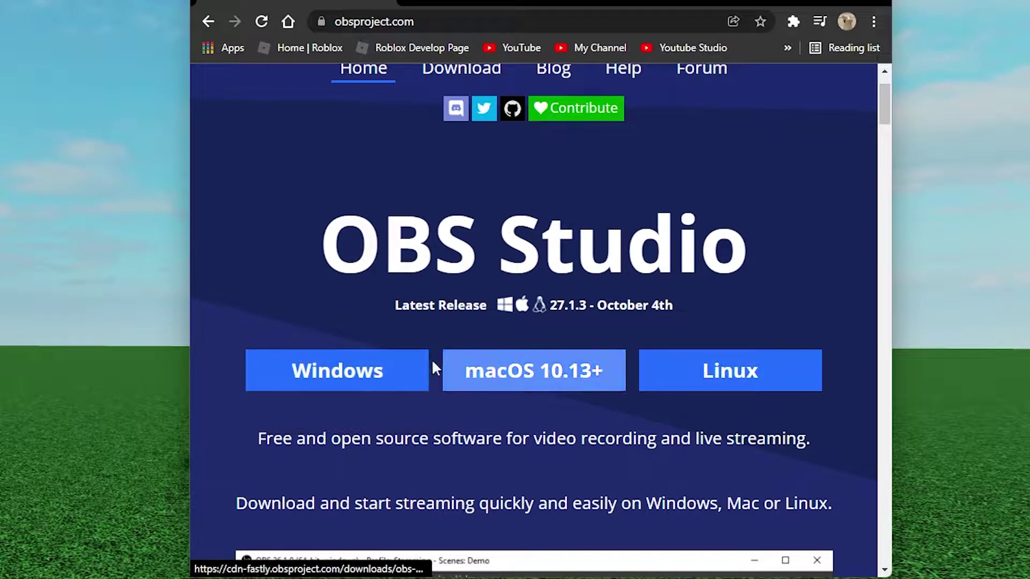
left_click(327, 378)
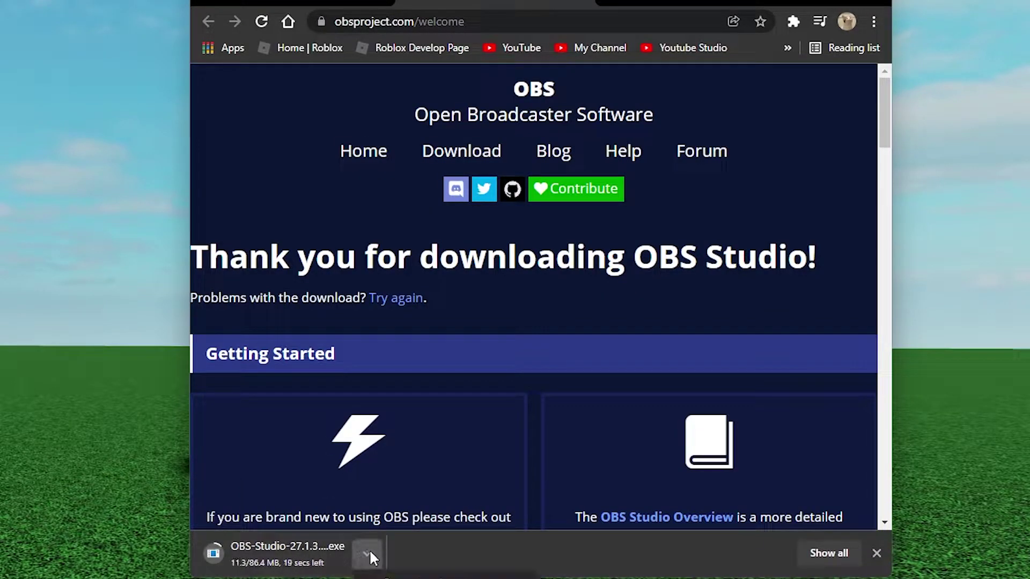
left_click(384, 578)
scroll(715, 516, "down", 2)
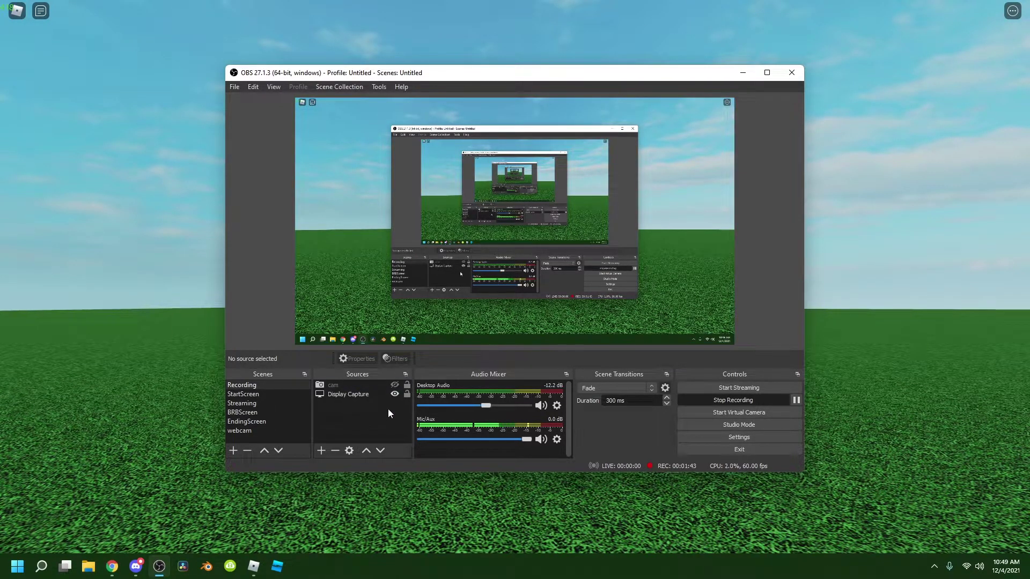
left_click(253, 89)
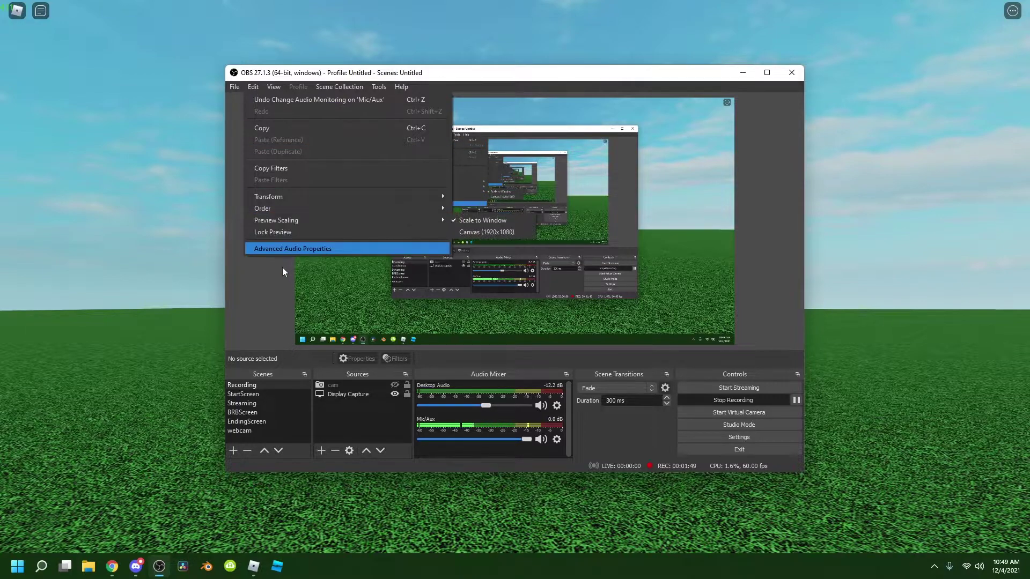
left_click(277, 277)
left_click(269, 85)
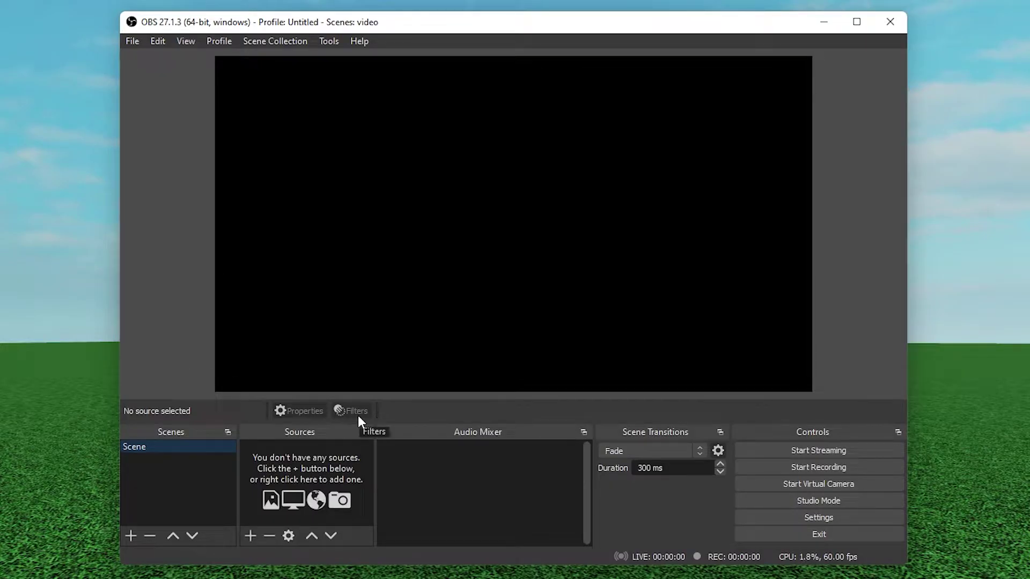
Adjust the dividers between the Scenes, Sources, Audio Mixer and Scene Transitions docks, making the Scenes dock wider
left_click_drag(376, 467, 380, 467)
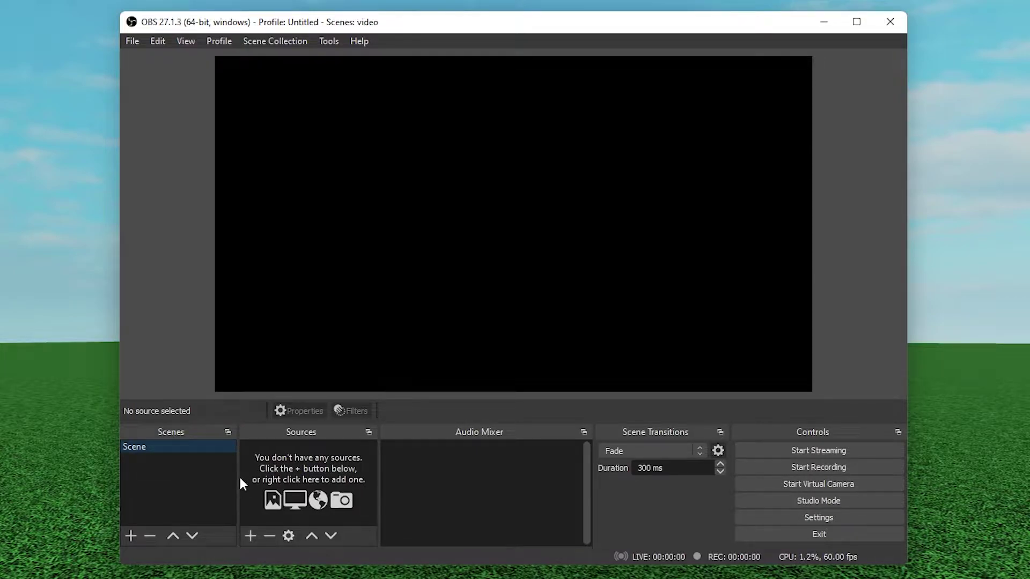
left_click_drag(240, 477, 258, 478)
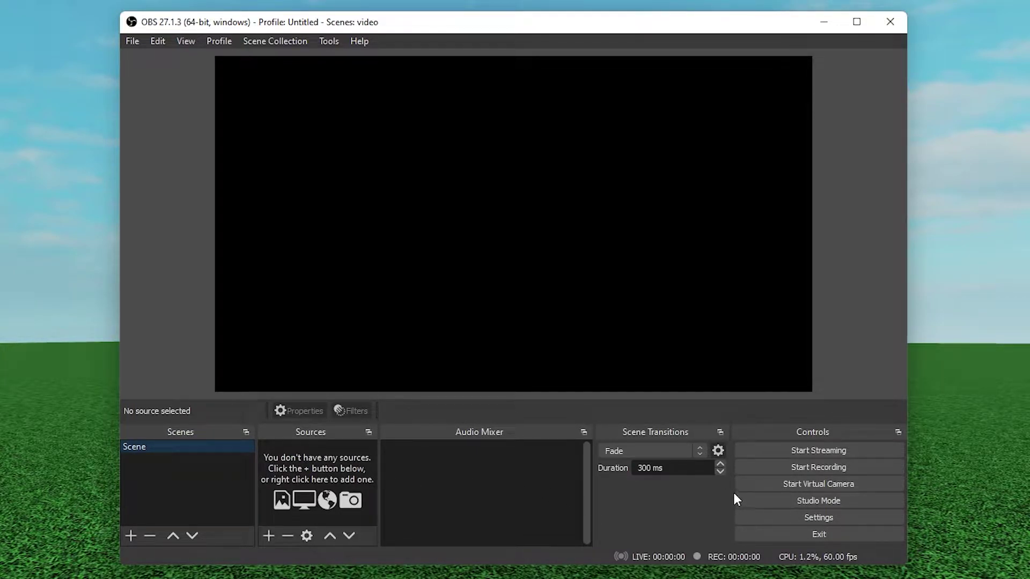
left_click_drag(593, 488, 614, 489)
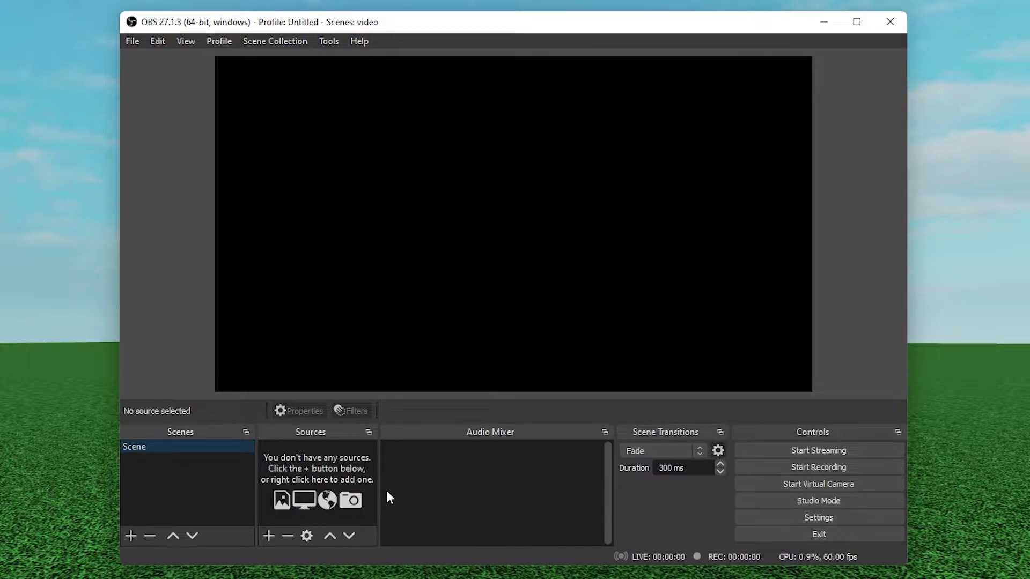
left_click_drag(379, 490, 386, 489)
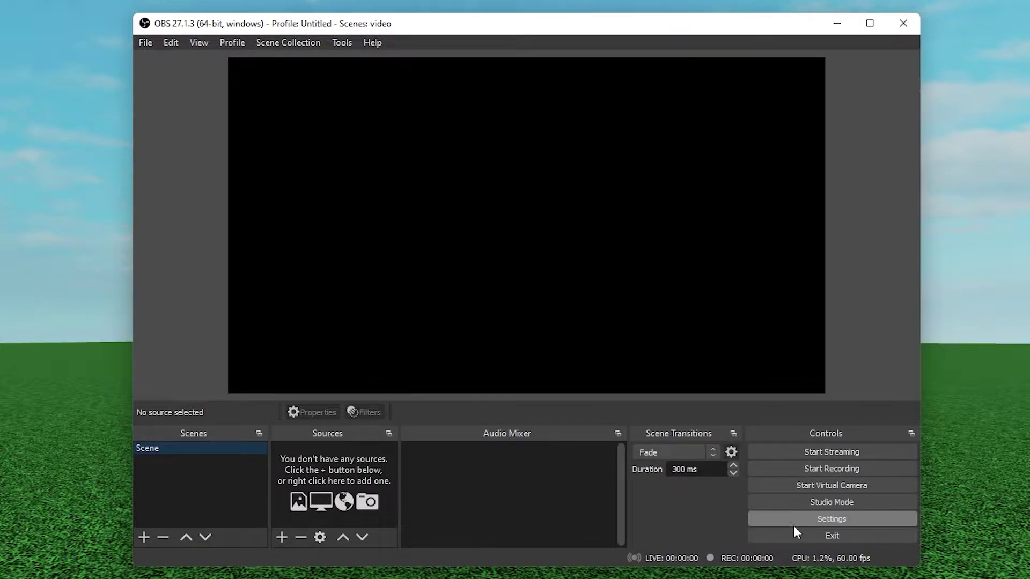
Open the Output page of the program's settings
left_click(153, 43)
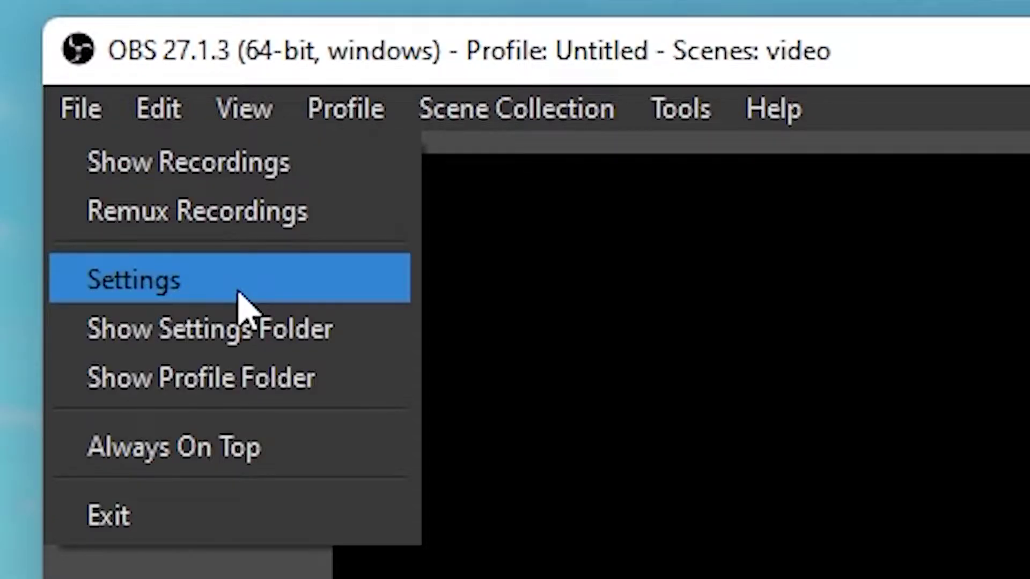
left_click(239, 294)
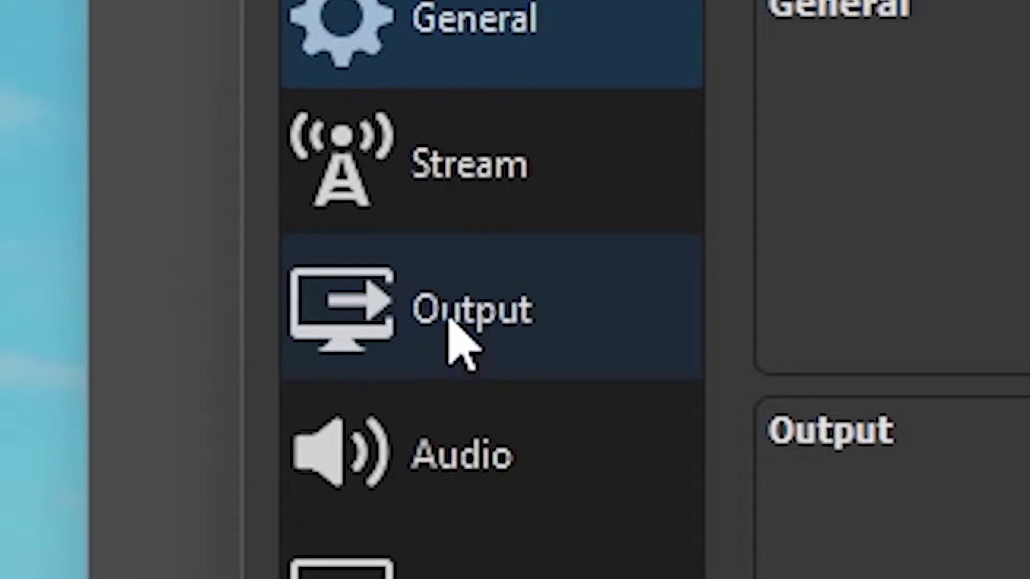
left_click(461, 322)
Try the Simple output mode and return the output mode to Advanced
left_click(436, 58)
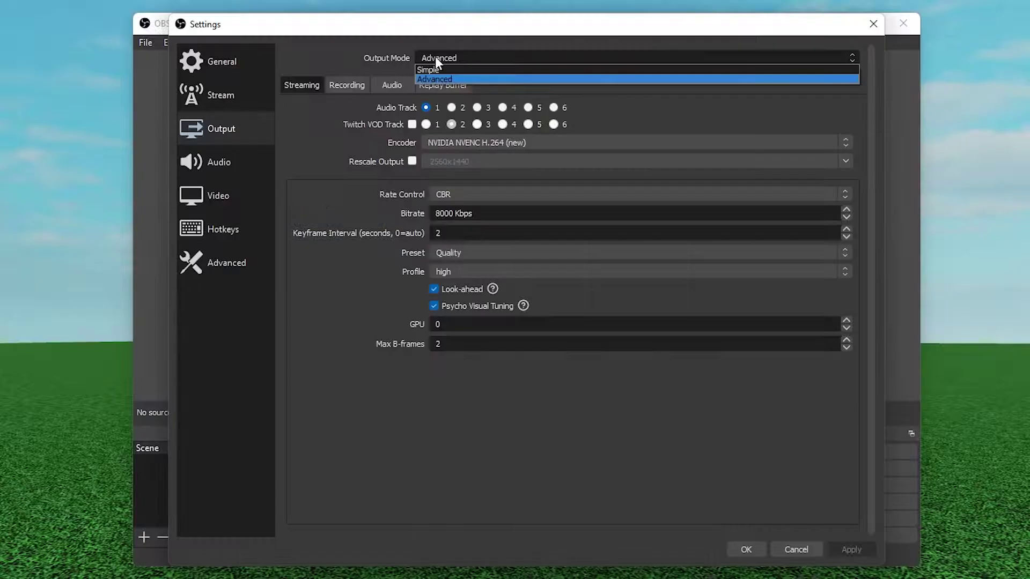
left_click(435, 67)
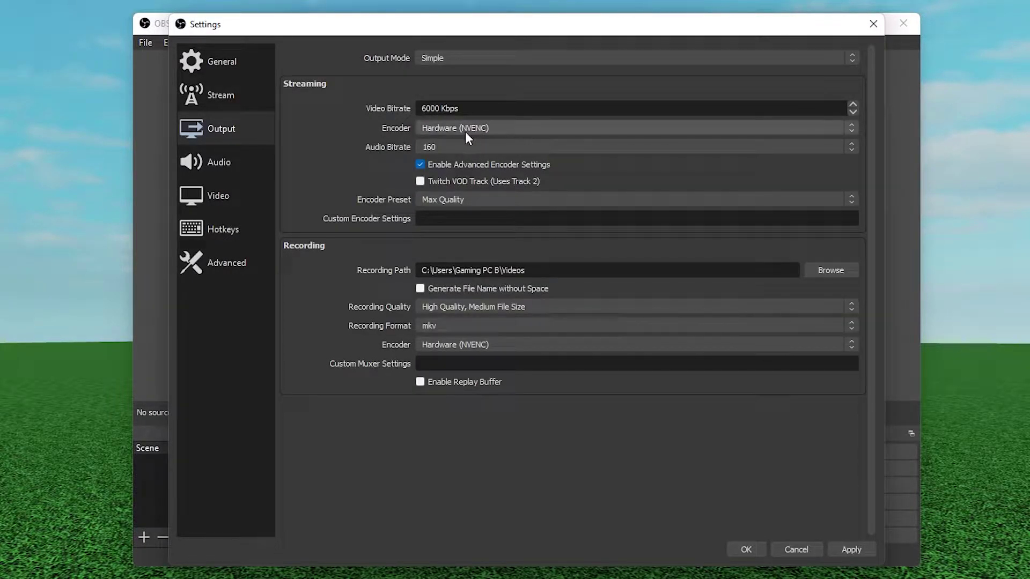
left_click(435, 60)
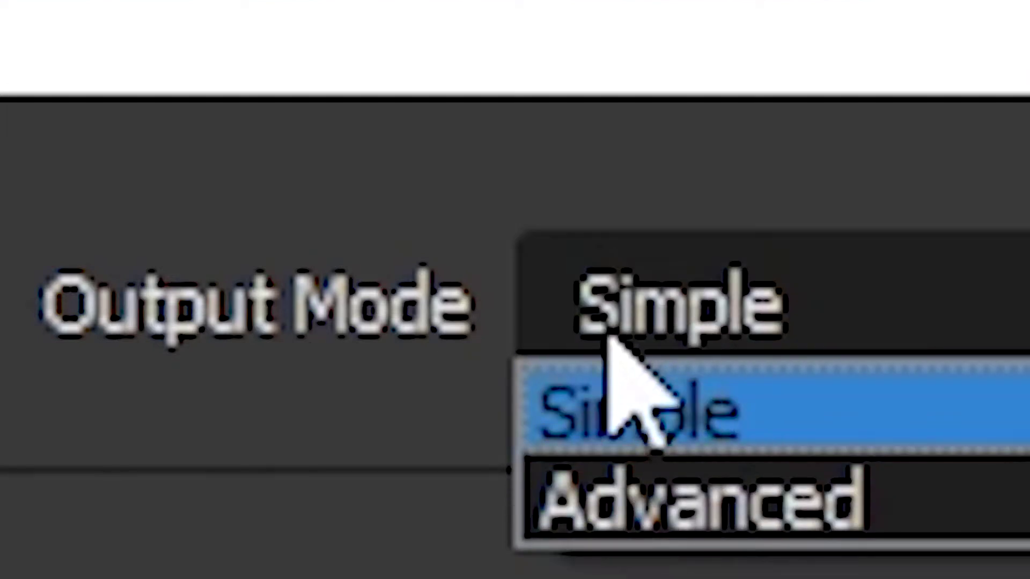
left_click(175, 352)
left_click(939, 296)
left_click(834, 493)
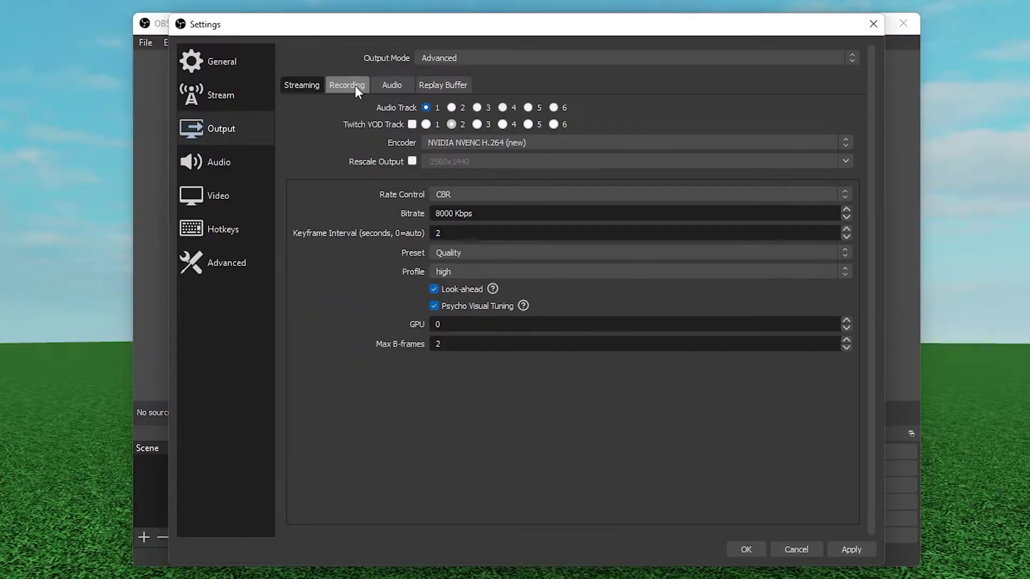
Open the recording section of the output settings and choose Standard as the recording type
left_click(355, 86)
left_click(320, 86)
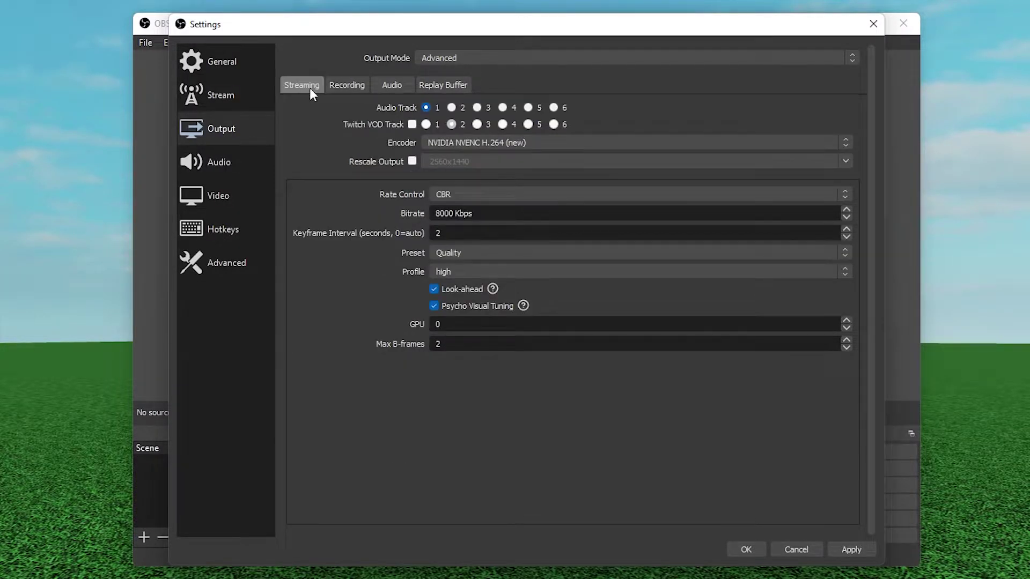
left_click(341, 91)
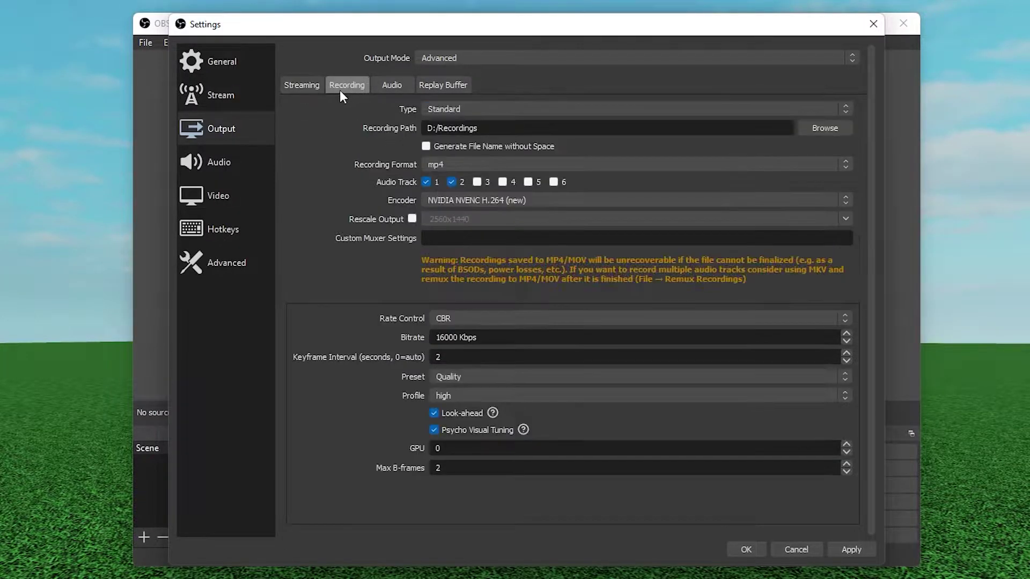
left_click(429, 112)
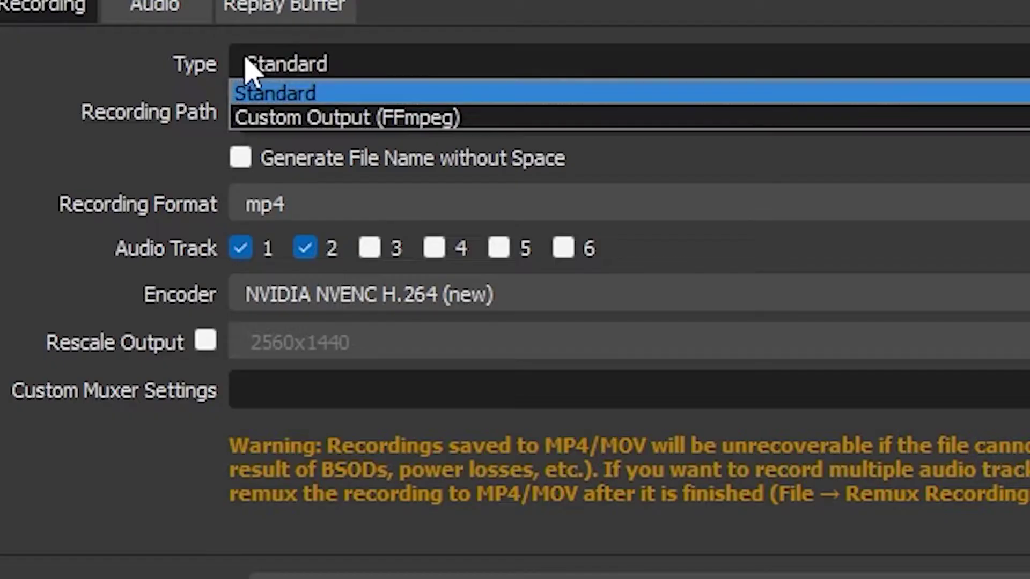
left_click(437, 119)
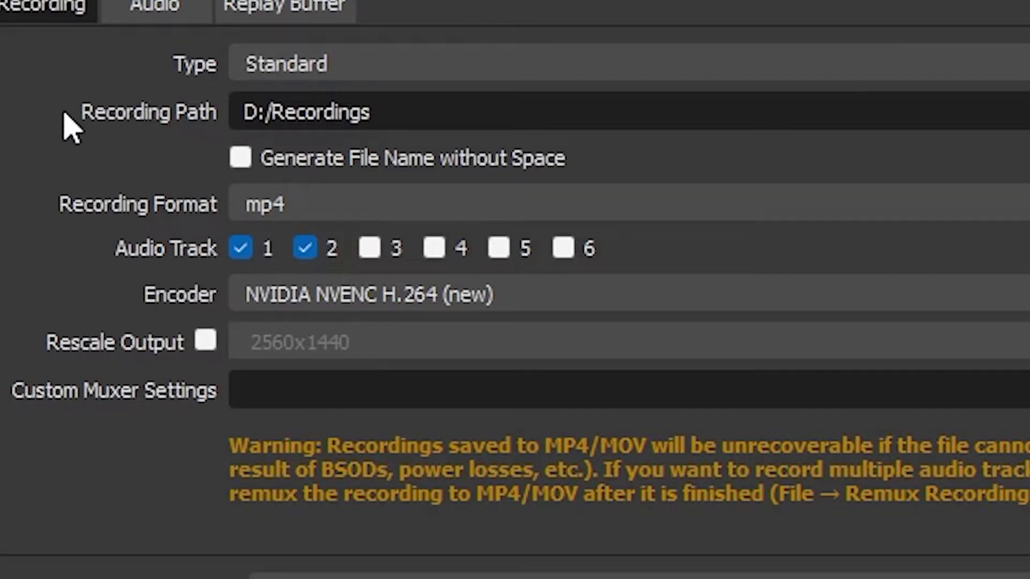
Open the folder selection for the recording path and cancel it
left_click_drag(406, 112, 642, 124)
left_click(830, 133)
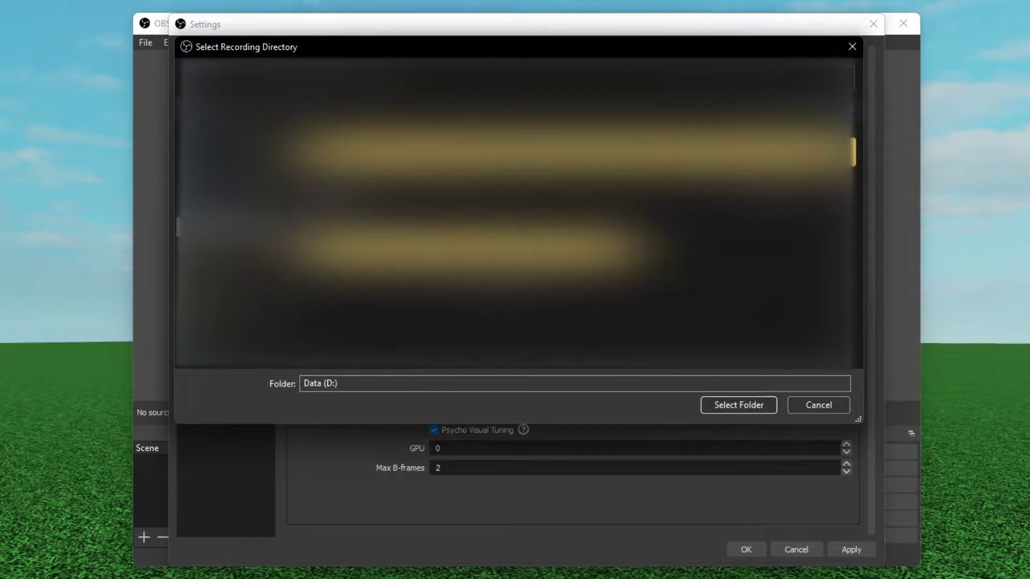
left_click(812, 406)
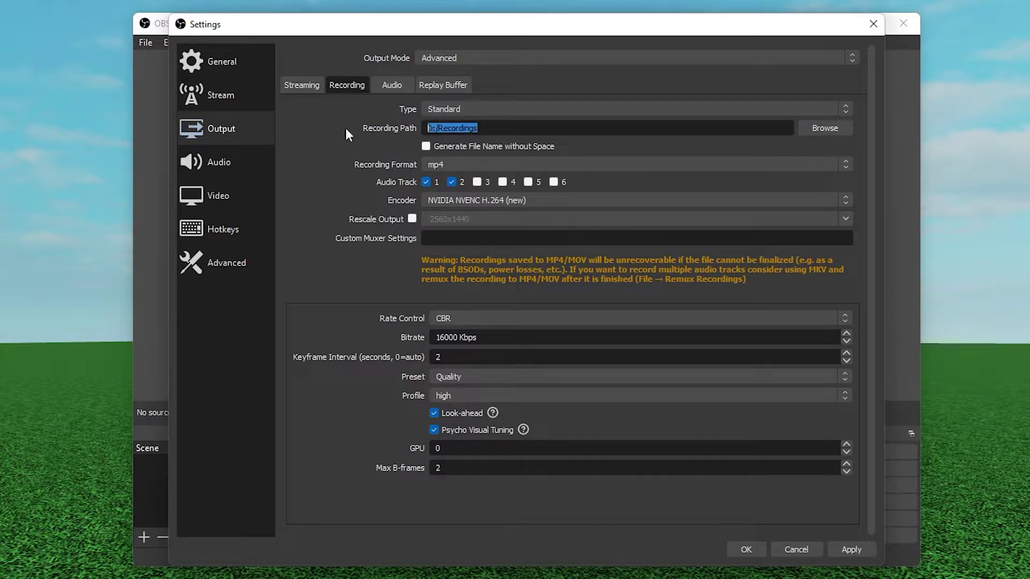
left_click(500, 126)
Choose mp4 as the recording format
left_click(428, 166)
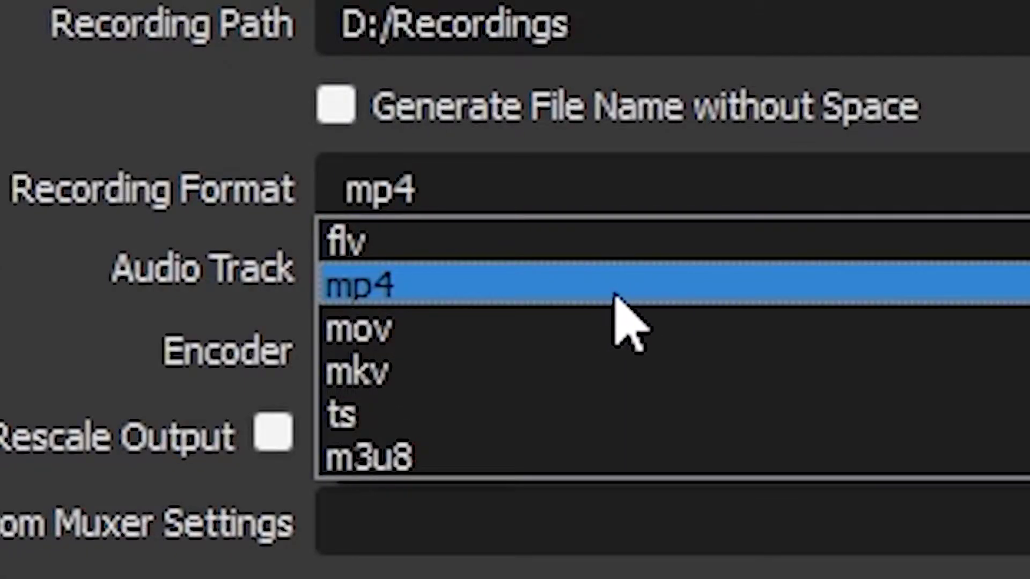
left_click(371, 292)
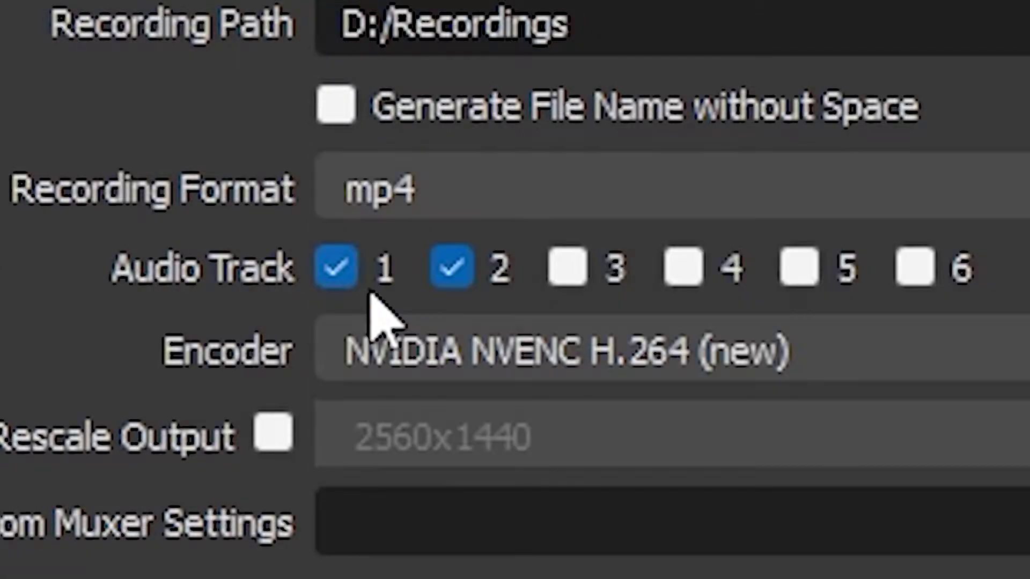
left_click(441, 185)
left_click(489, 187)
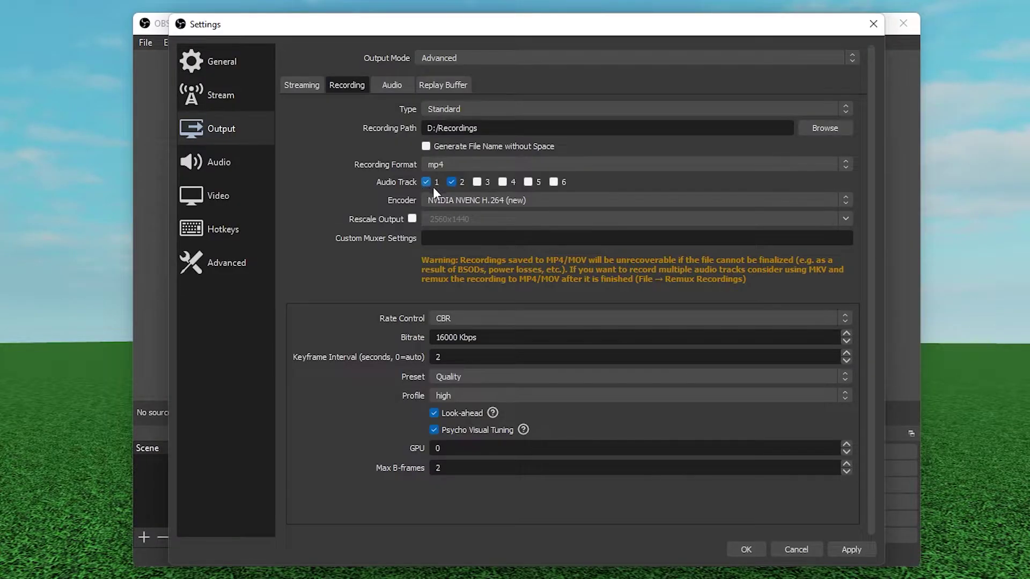
Set the recording encoder to x264 and choose CBR as its rate control
left_click(435, 201)
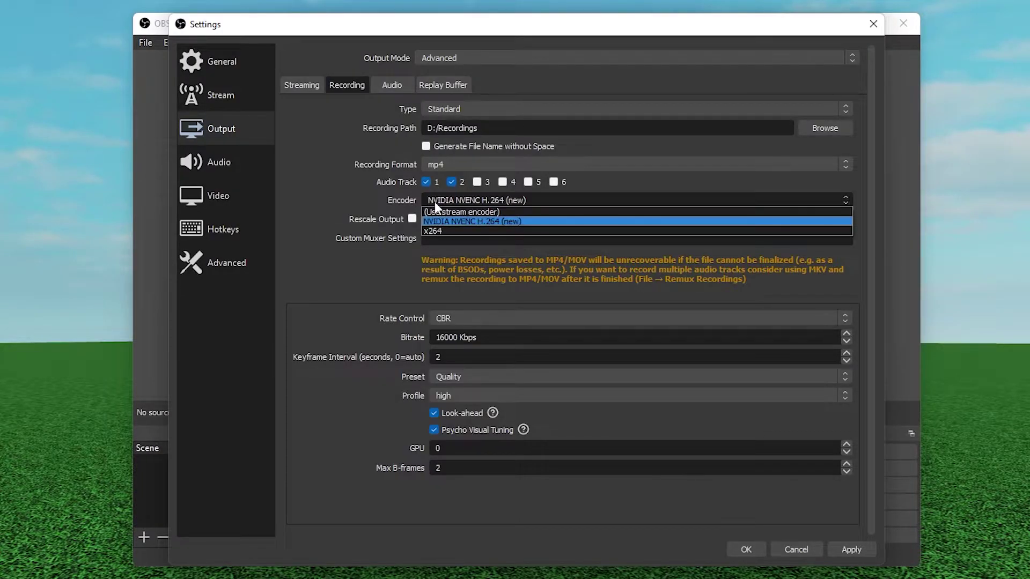
left_click(443, 205)
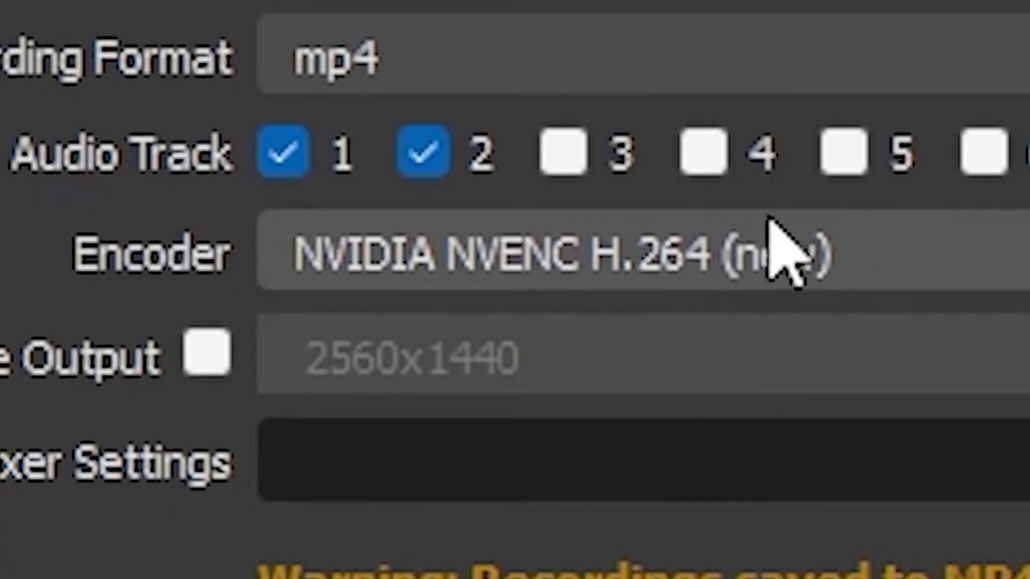
left_click(455, 250)
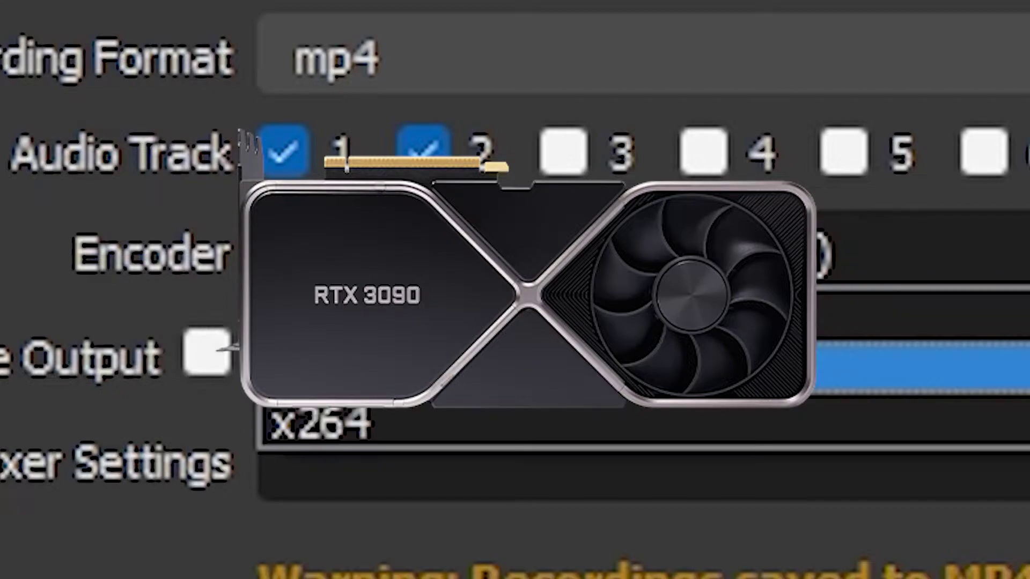
left_click(339, 422)
key("Down")
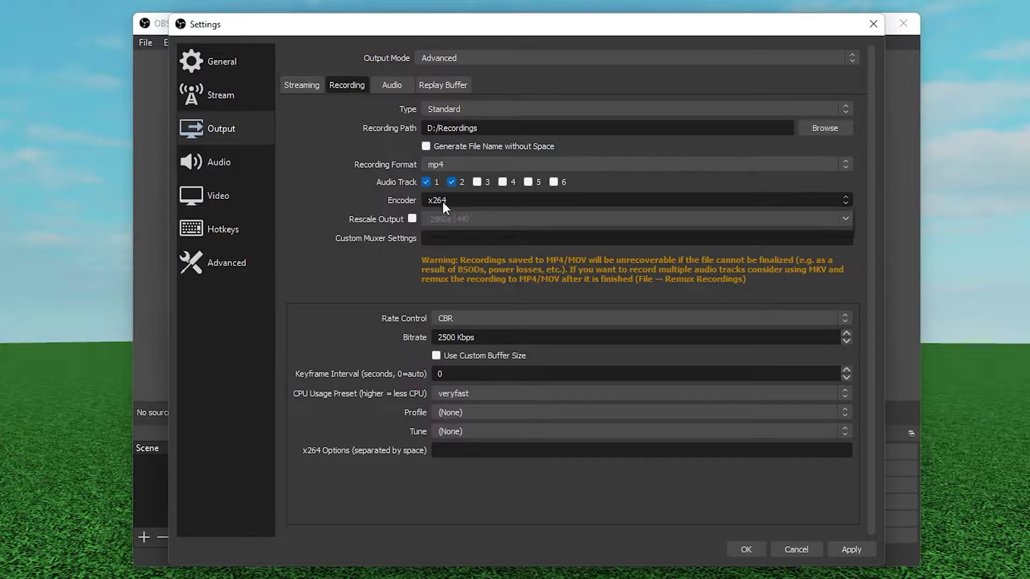
left_click(375, 260)
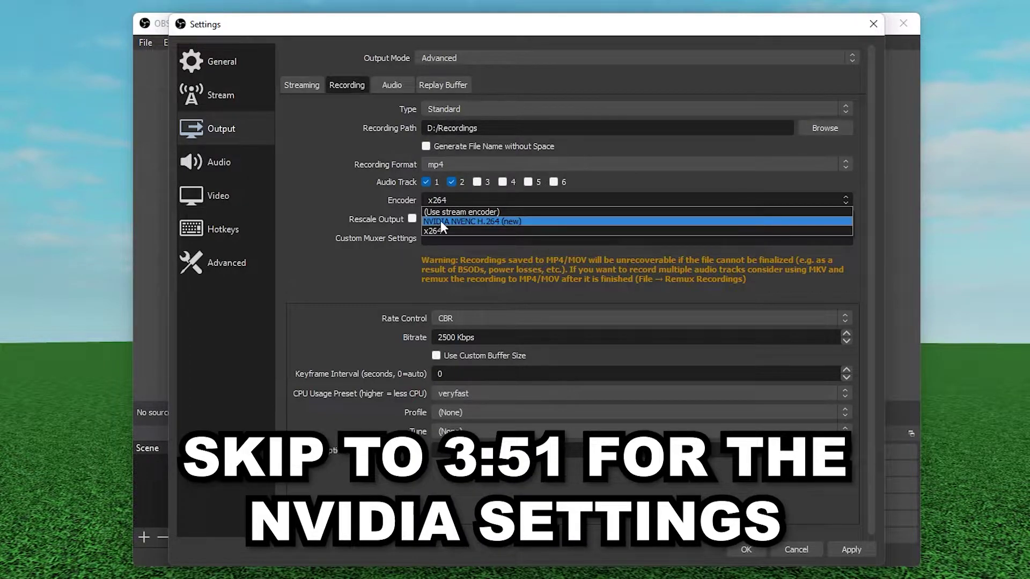
left_click(426, 230)
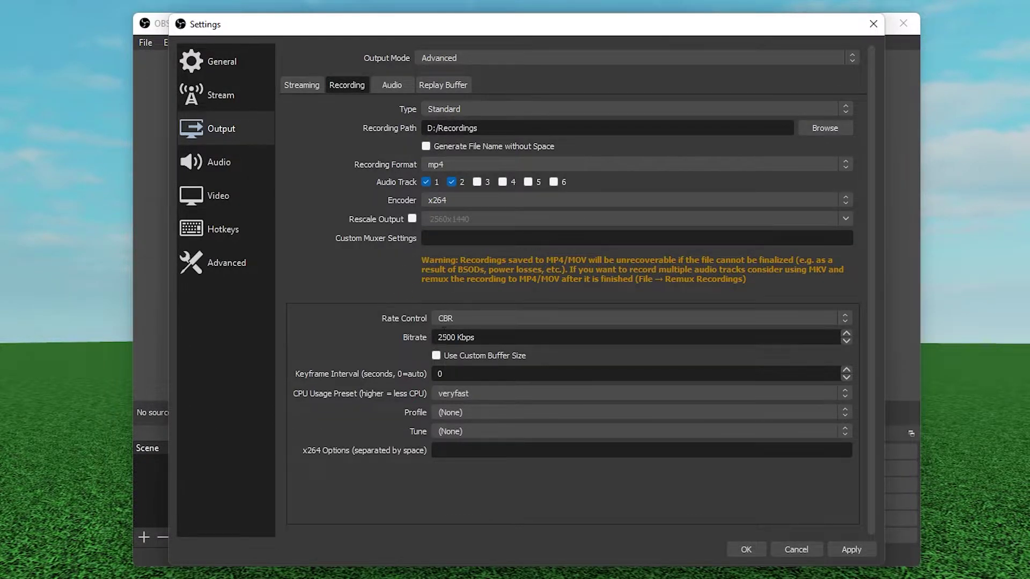
left_click(448, 318)
left_click(450, 331)
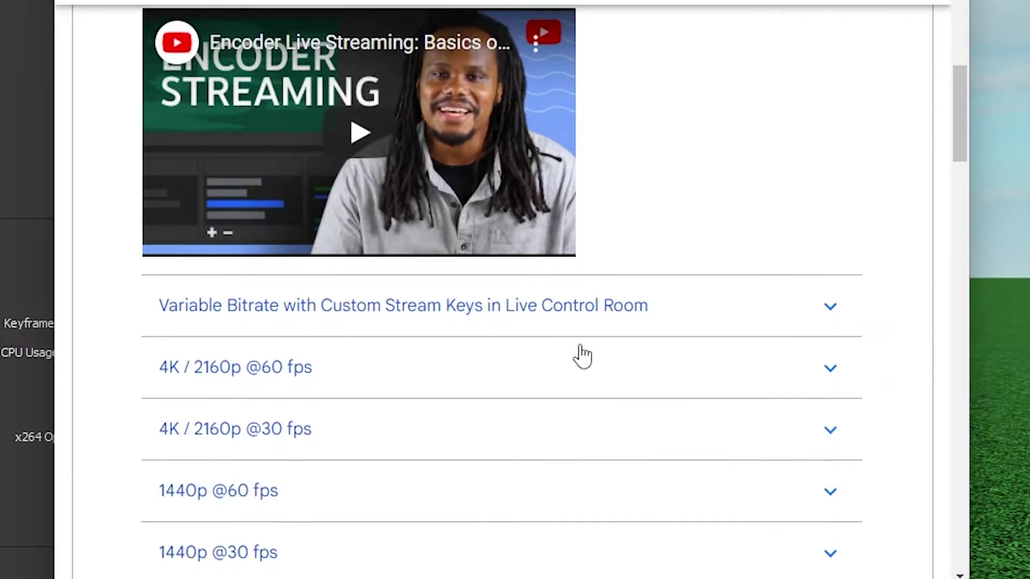
scroll(582, 356, "down", 5)
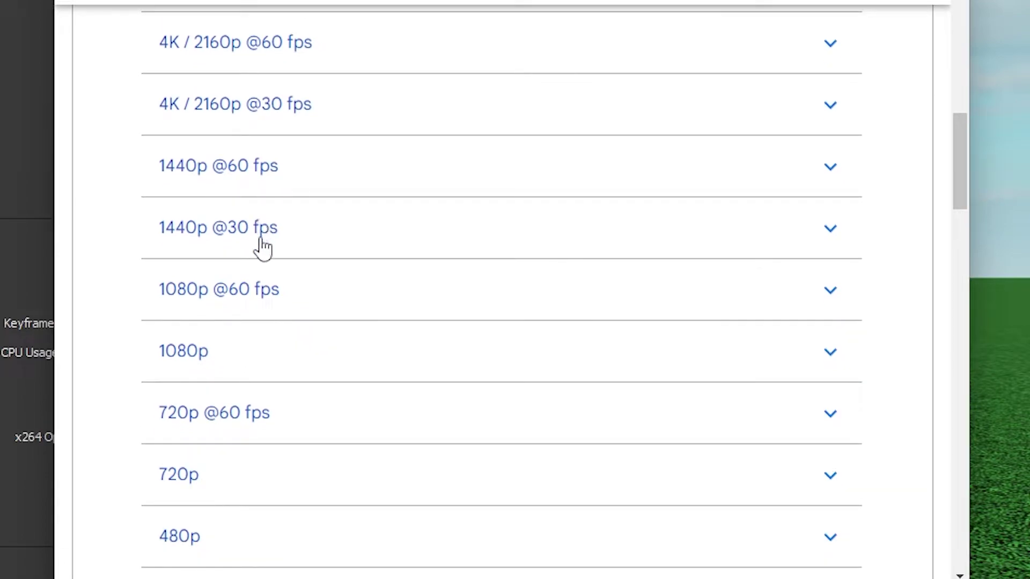
left_click(180, 303)
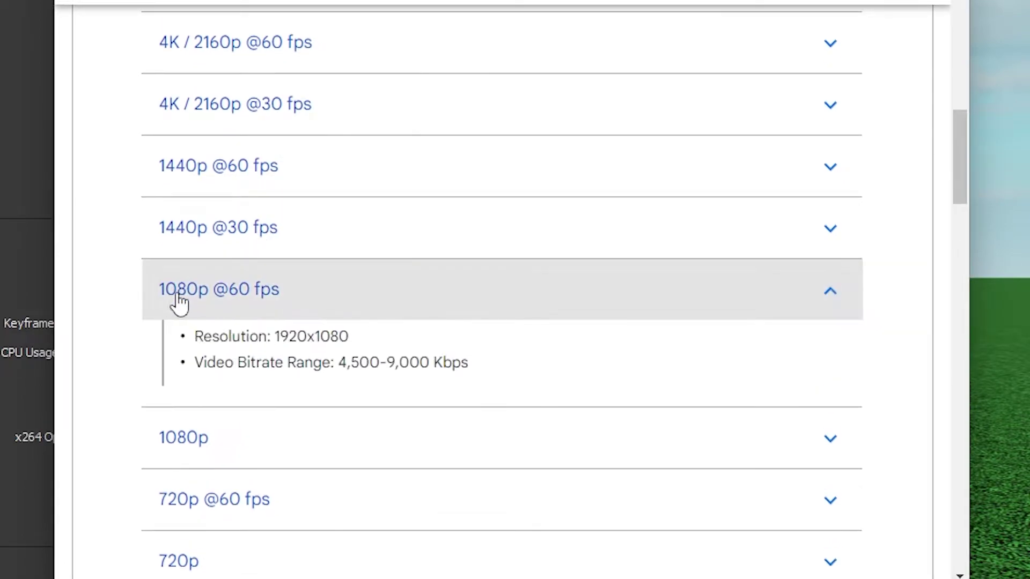
Check the monitor's display resolution in the Windows display settings
left_click(185, 294)
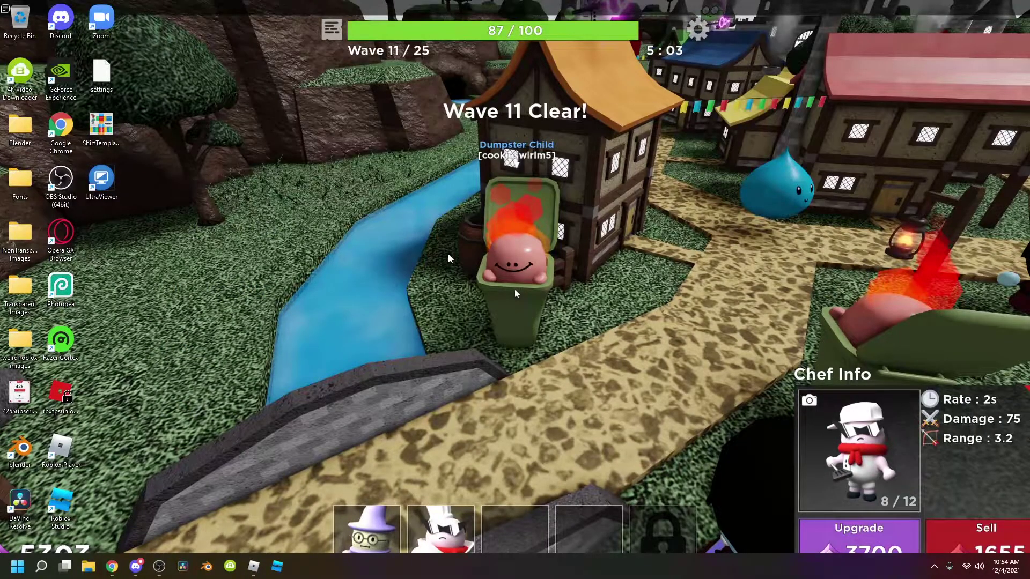
right_click(451, 256)
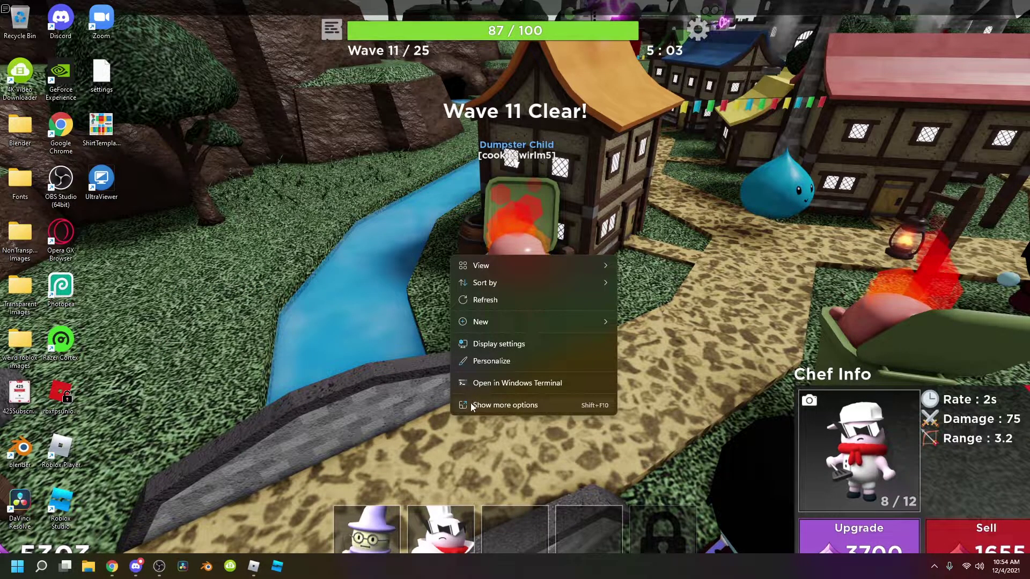
left_click(476, 345)
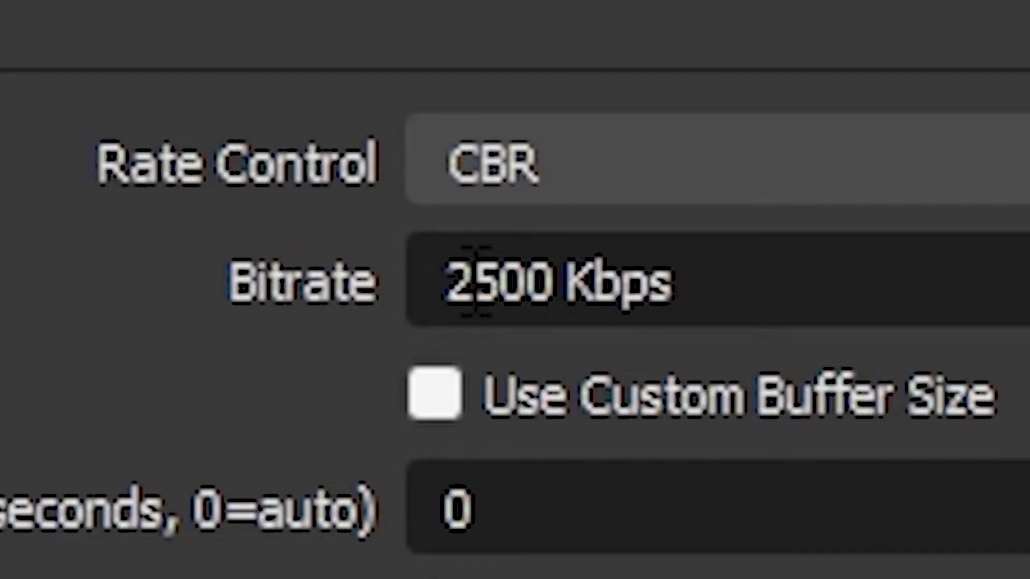
Try a recording bitrate of 4500 Kbps and one of 9000 Kbps in the OBS Studio recording settings
left_click(473, 282)
key("BackSpace")
type("4500 Kbps")
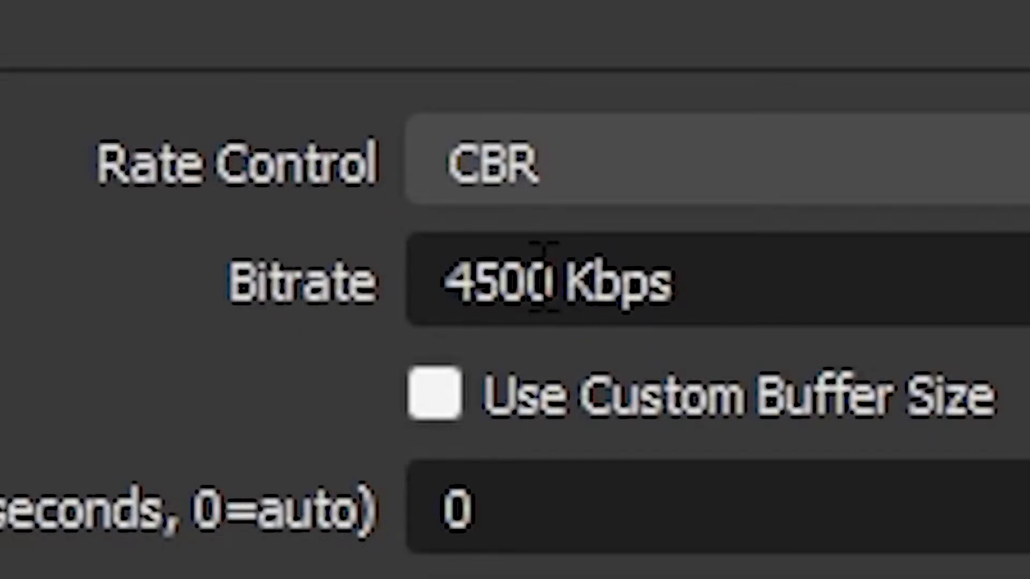
left_click_drag(537, 277, 404, 277)
left_click_drag(507, 280, 432, 279)
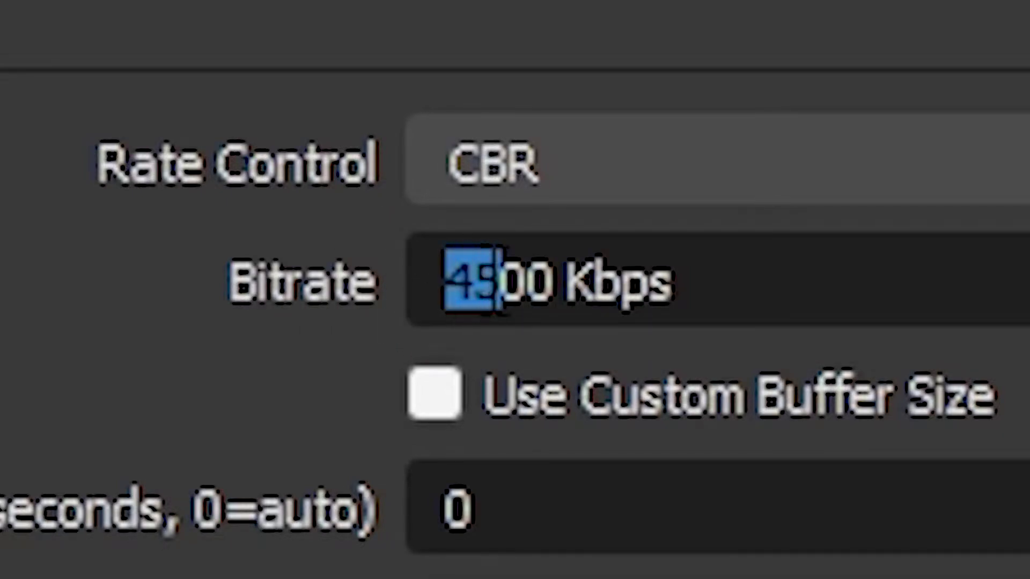
type("90")
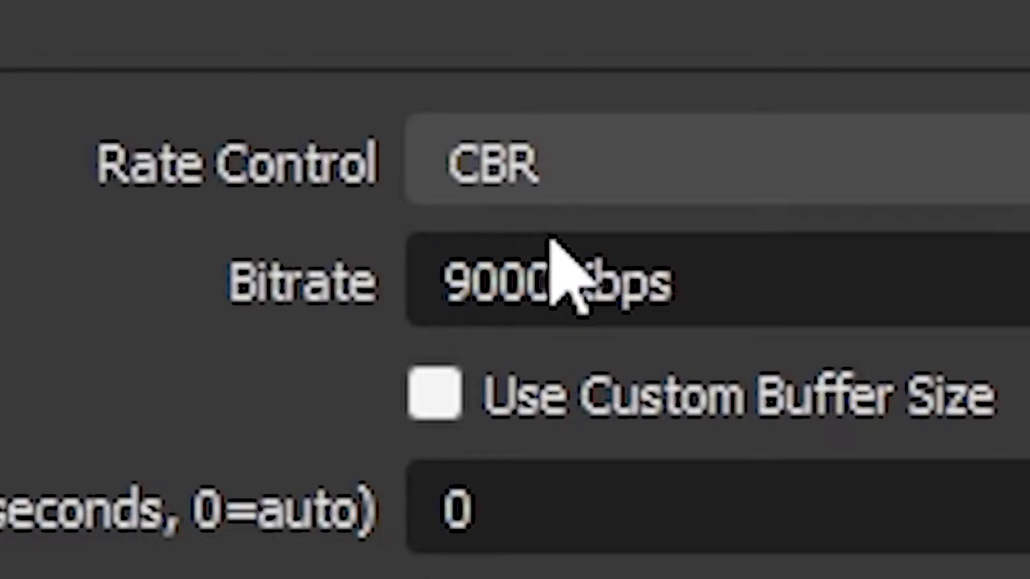
Set the recording bitrate for the x264 encoder to 2500 Kbps
left_click_drag(559, 252, 403, 299)
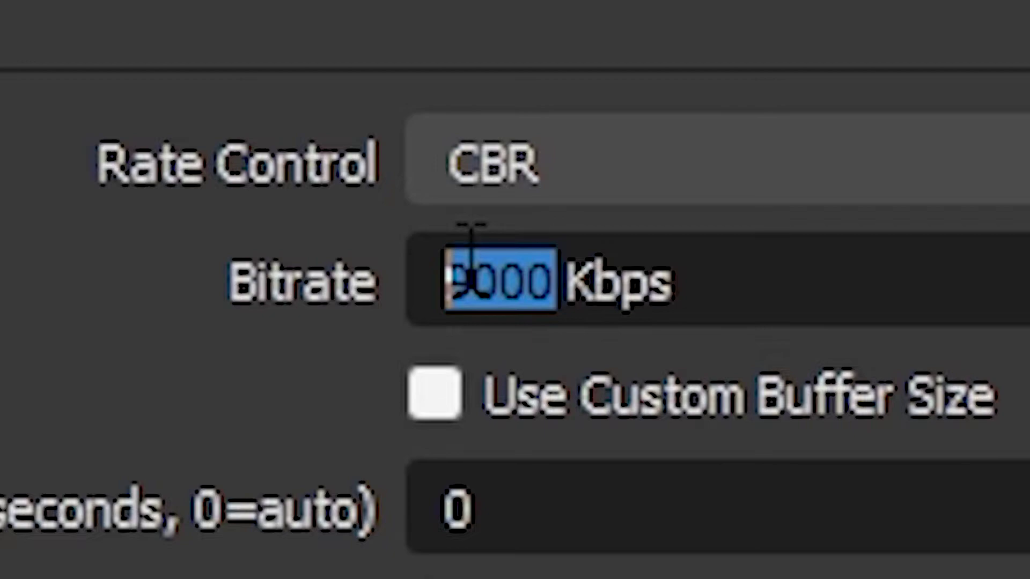
type("2500")
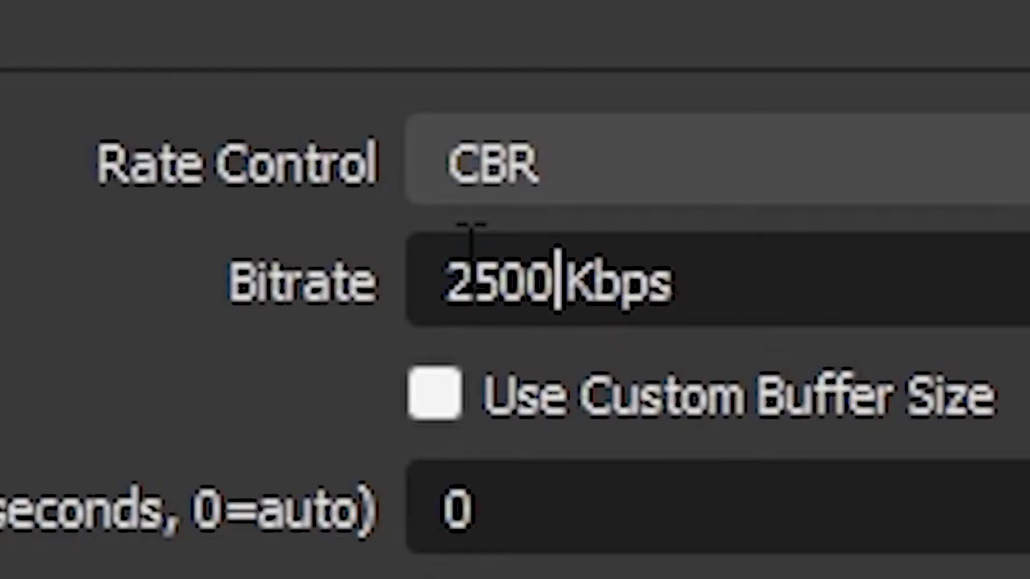
left_click_drag(597, 262, 390, 259)
left_click(585, 260)
left_click(300, 289)
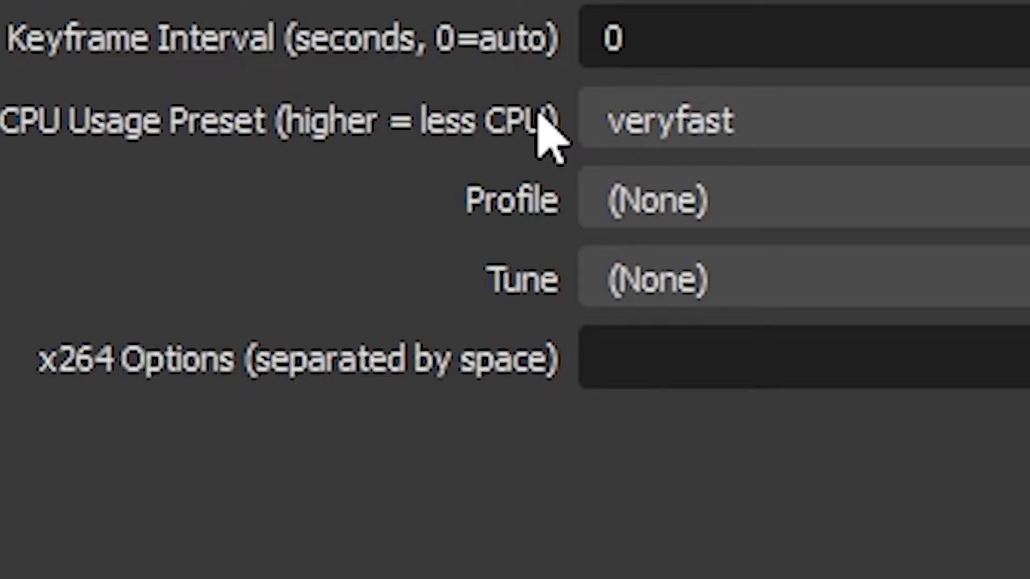
Set the x264 encoder's CPU usage preset to superfast after trying ultrafast
left_click(726, 124)
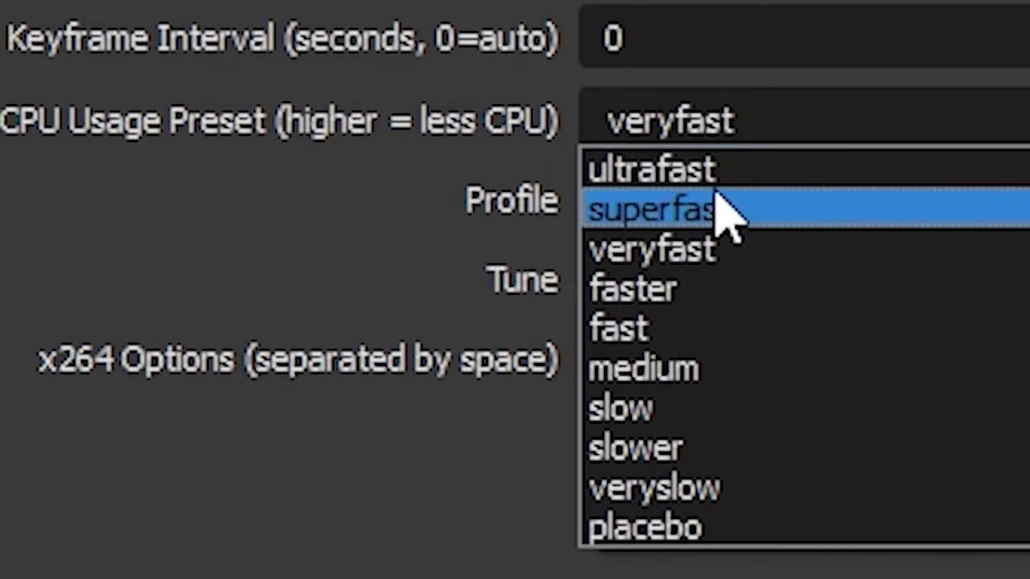
left_click(677, 182)
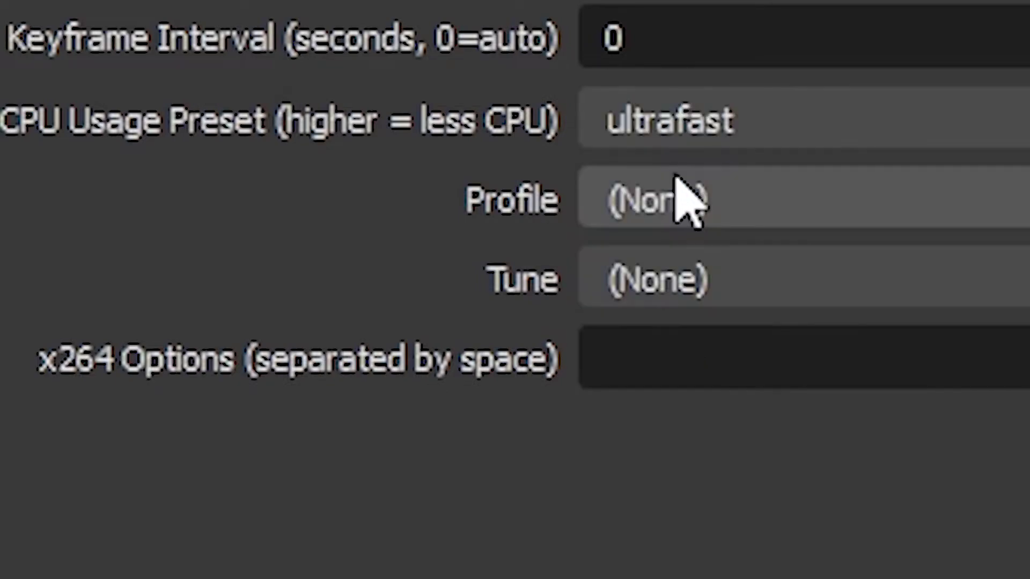
left_click(659, 114)
left_click(678, 212)
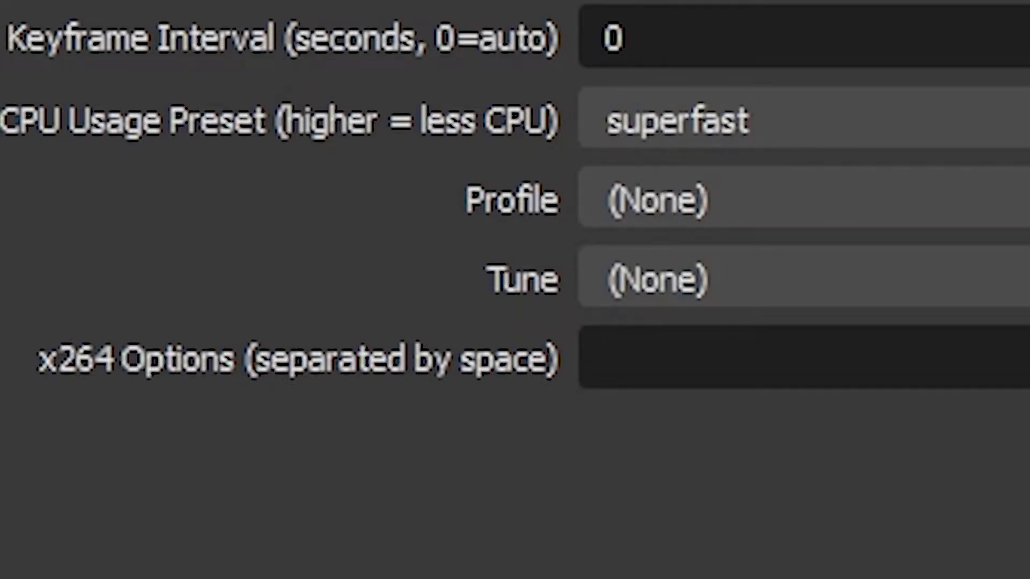
Set the x264 encoder's profile to high and its tune to zerolatency
left_click(650, 198)
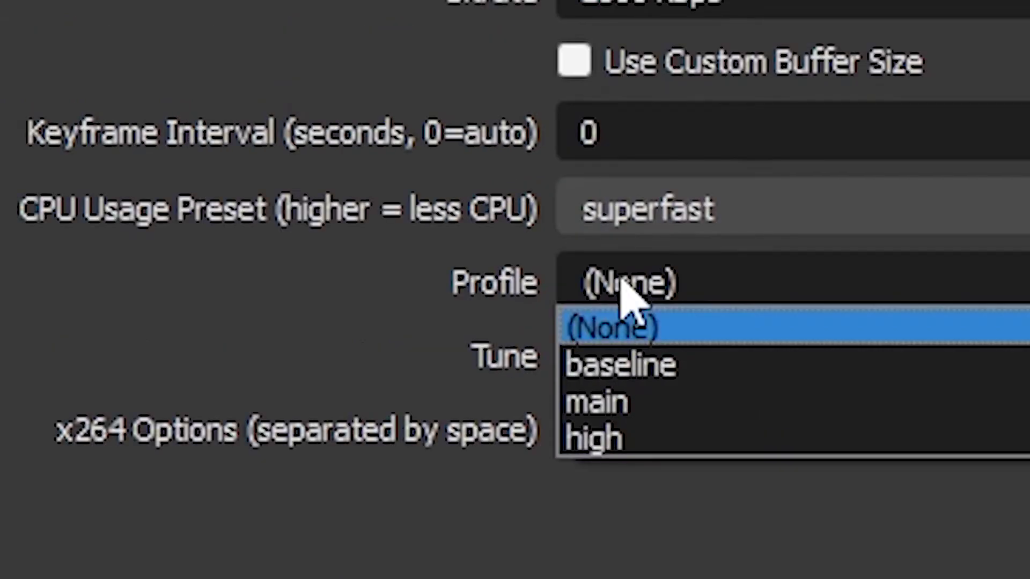
left_click(598, 438)
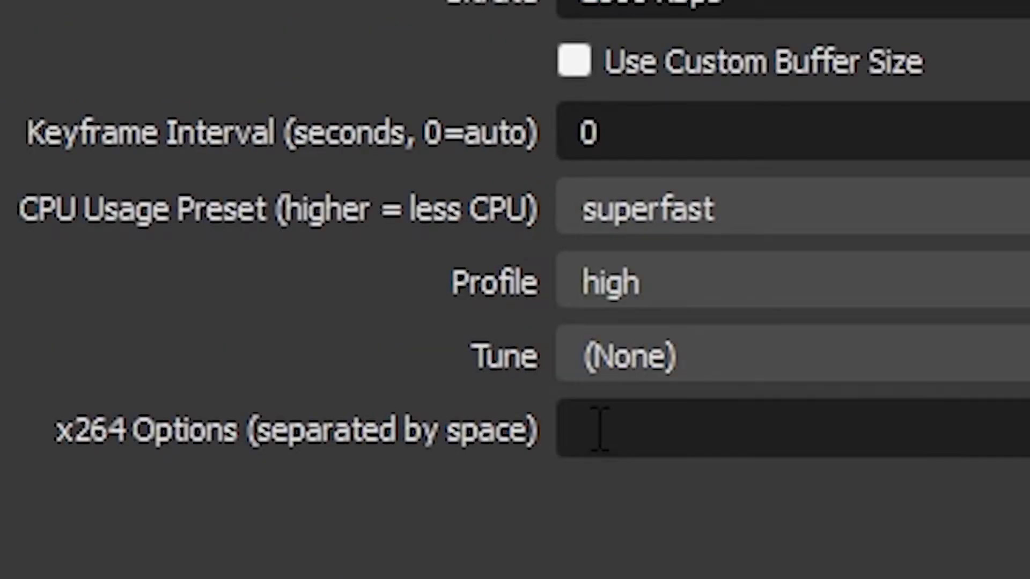
left_click(598, 359)
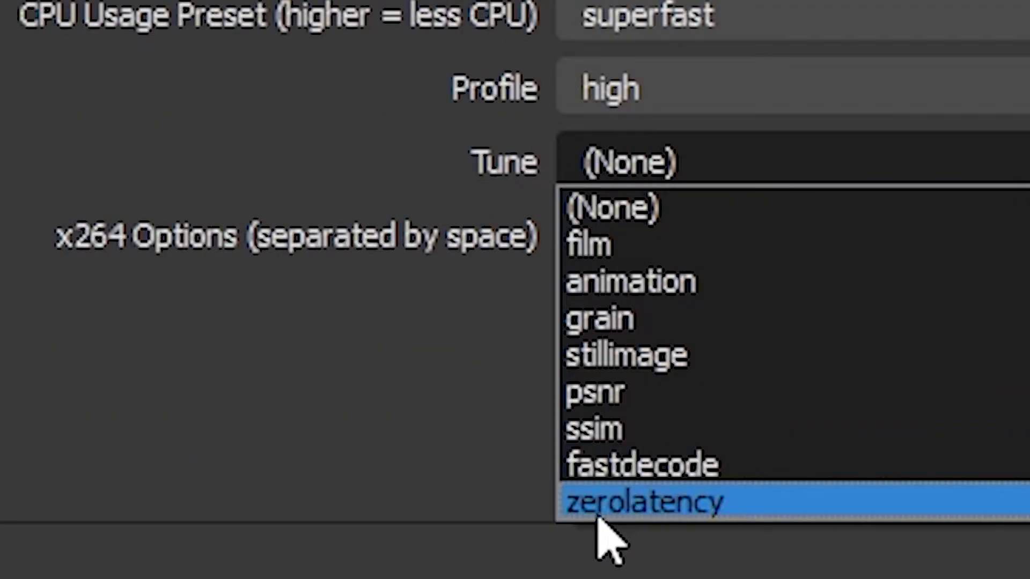
left_click(597, 511)
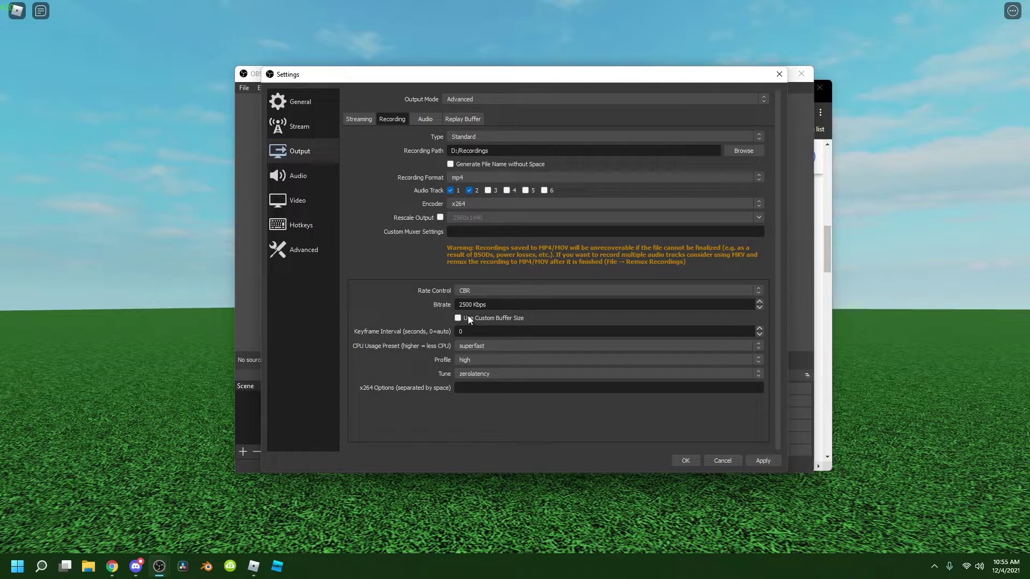
Switch the recording encoder to NVIDIA NVENC H.264 (new) with CBR as its rate control
left_click(456, 204)
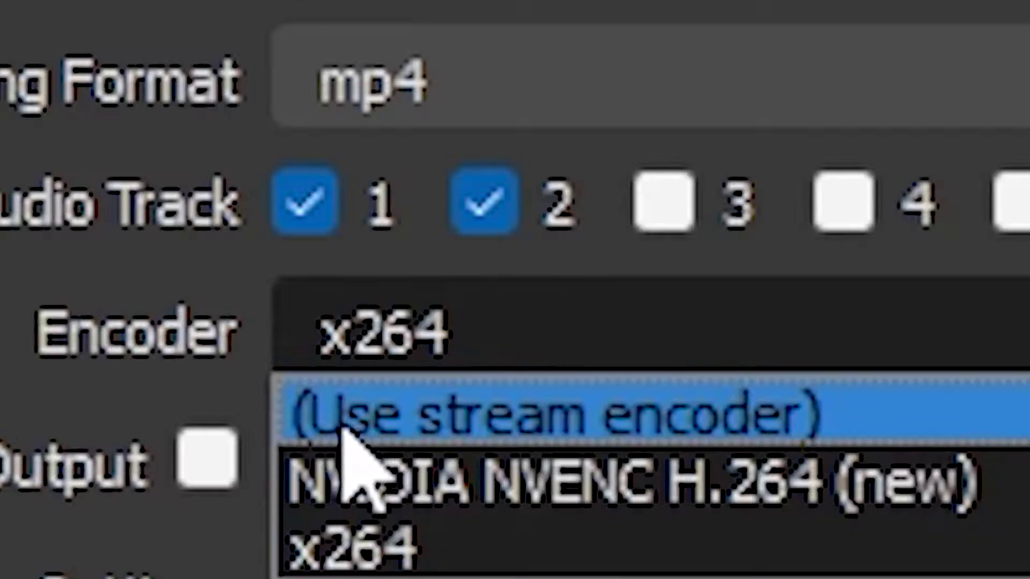
left_click(455, 220)
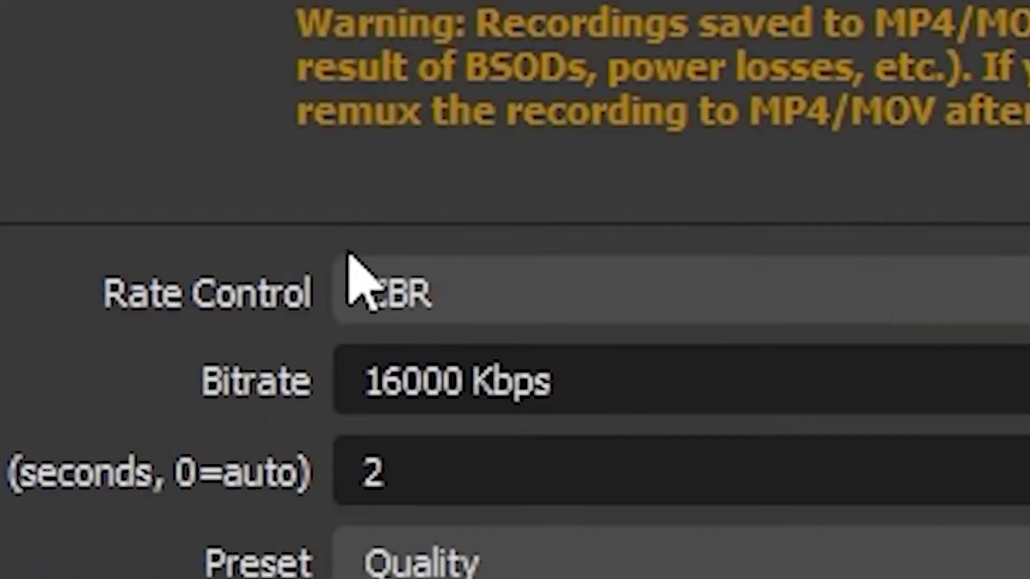
left_click(386, 286)
left_click(411, 295)
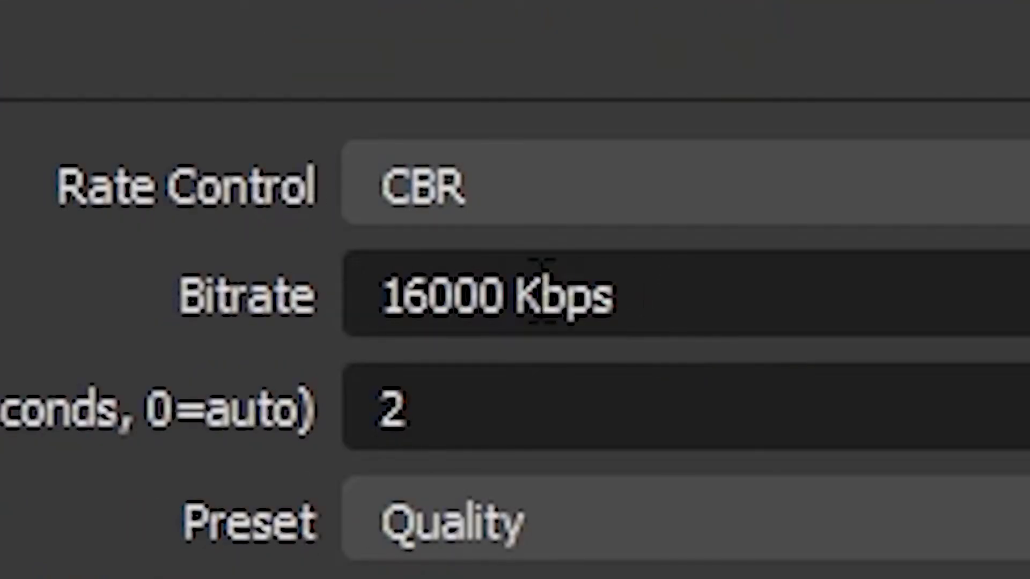
Try a bitrate of 900 Kbps for the NVENC recording encoder
left_click(724, 383)
key("Home")
left_click_drag(455, 297, 370, 299)
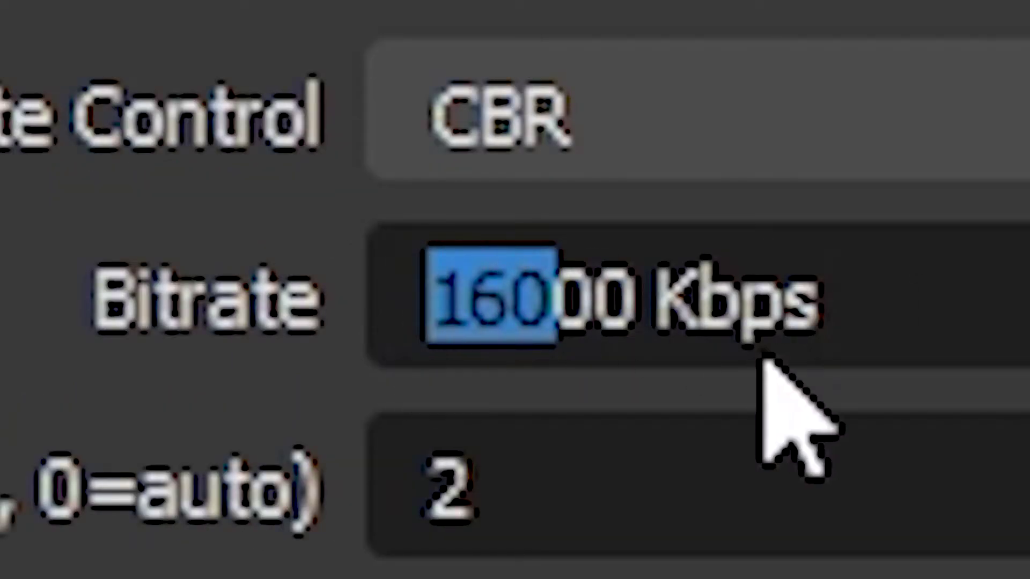
left_click(520, 293)
left_click_drag(664, 289, 375, 195)
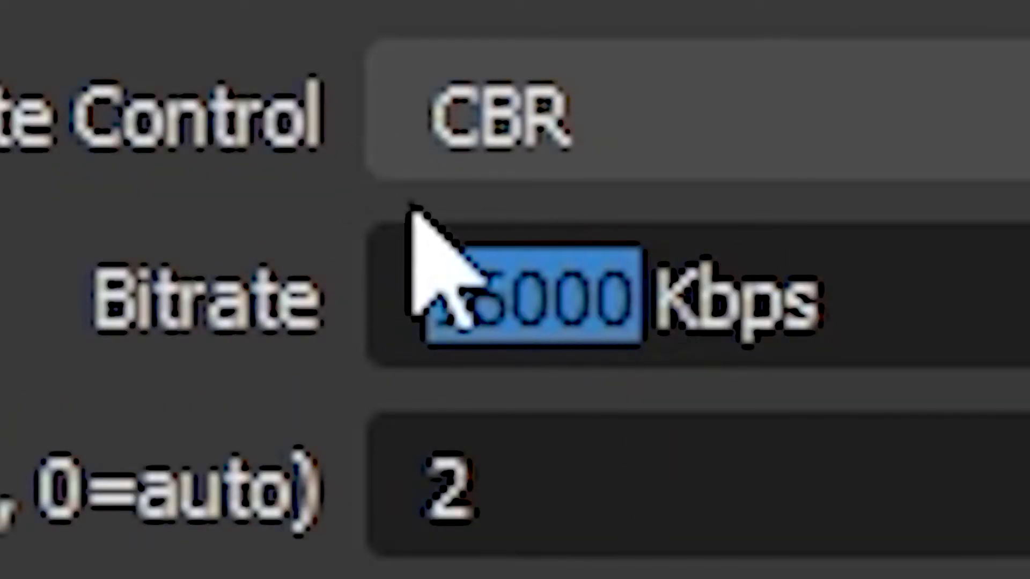
type("900")
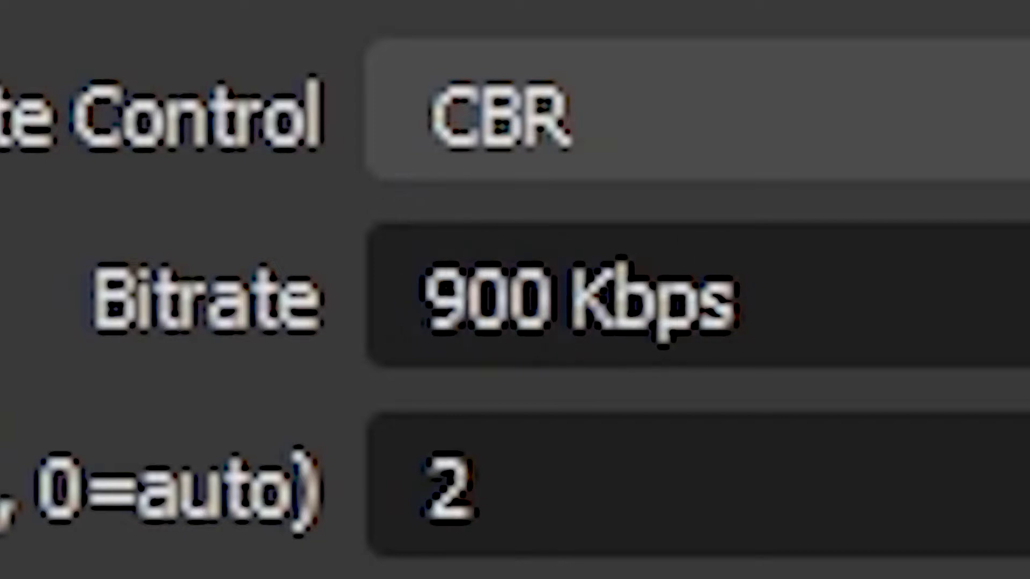
Set the NVENC recording bitrate to 16000 Kbps
key("BackSpace")
key("BackSpace")
key("BackSpace")
type("59")
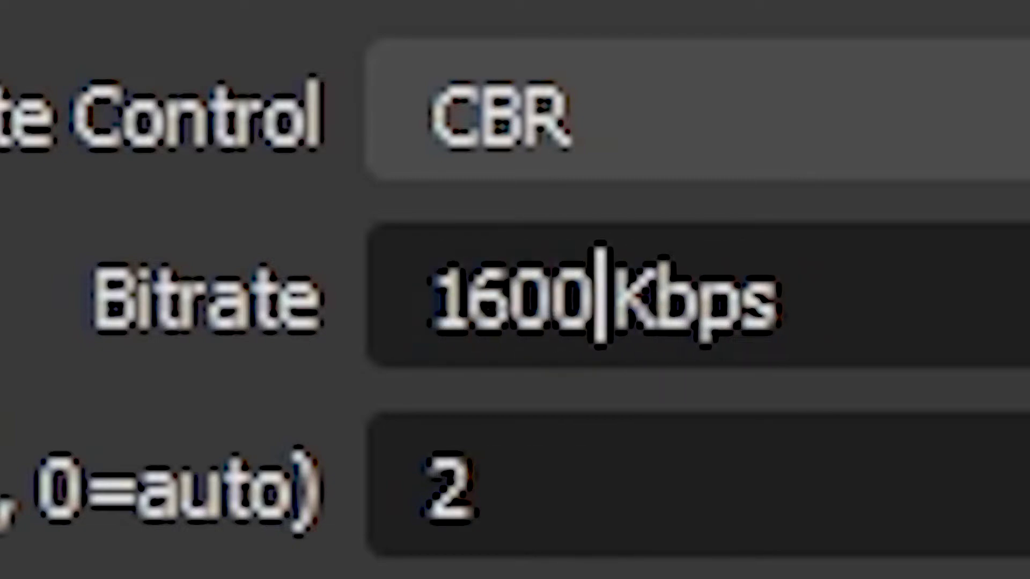
left_click_drag(608, 305, 394, 294)
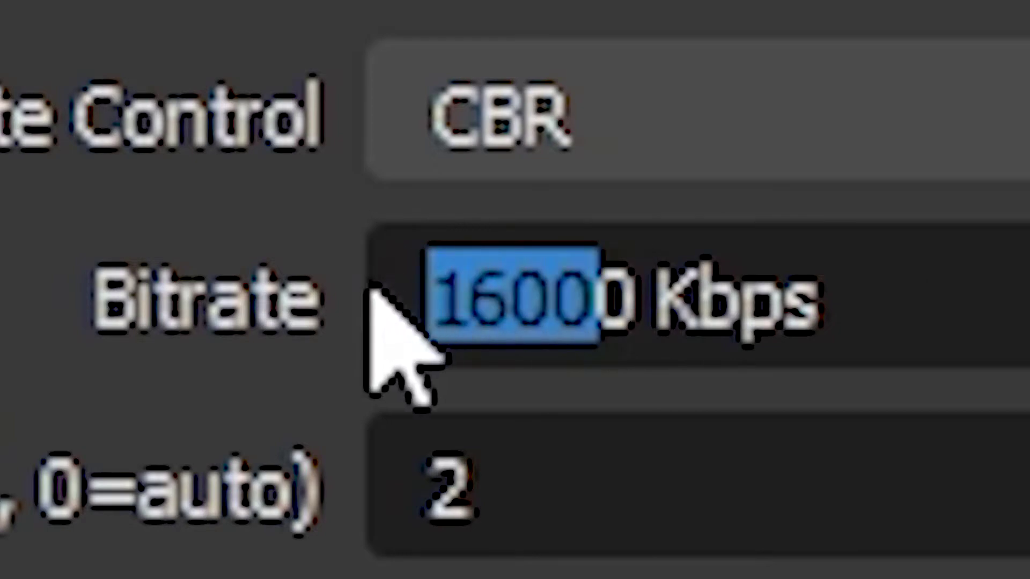
left_click(445, 299)
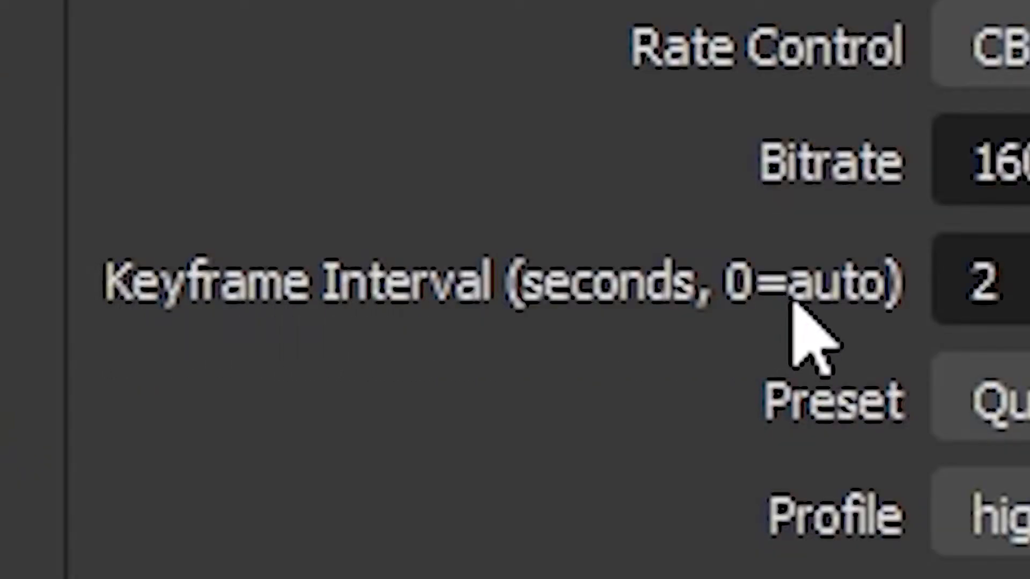
Set the NVENC keyframe interval to 2 seconds and choose the Quality preset
double_click(985, 281)
type("2")
left_click(992, 400)
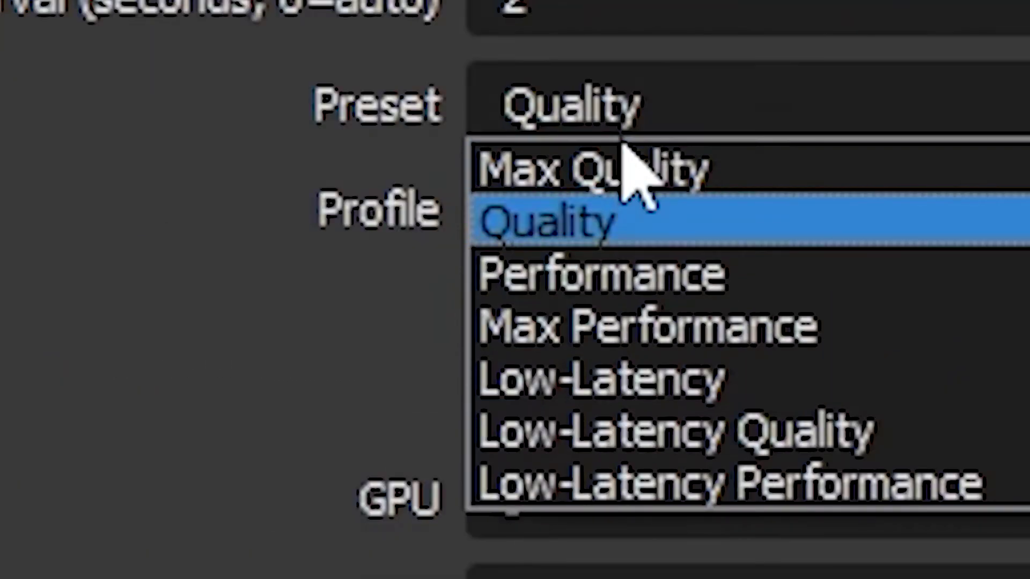
left_click(634, 220)
left_click(590, 119)
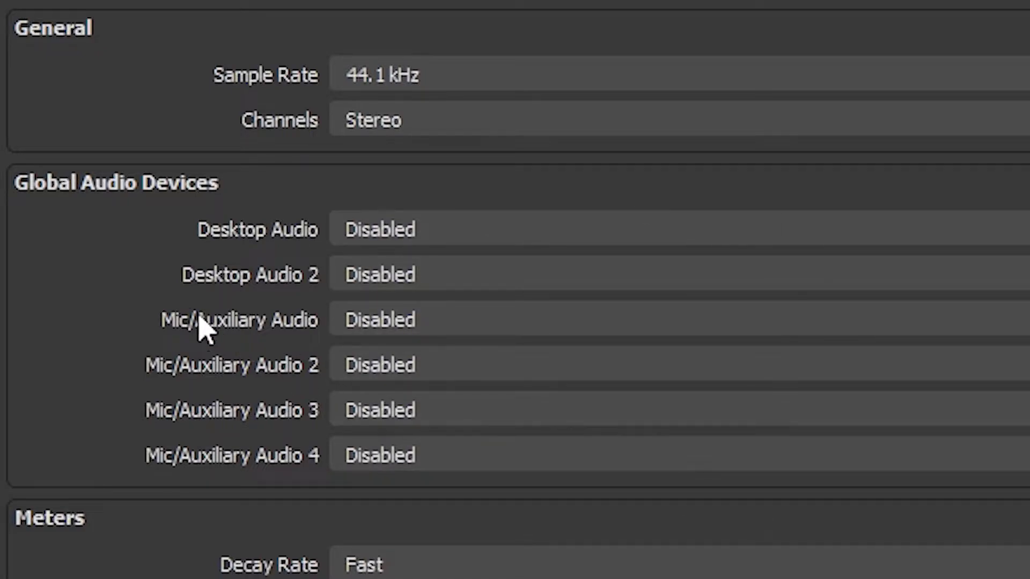
Set the global desktop audio to Headphones (Realtek(R) Audio) and the Mic/Auxiliary Audio to Microphone (Realtek(R) Audio)
left_click(386, 239)
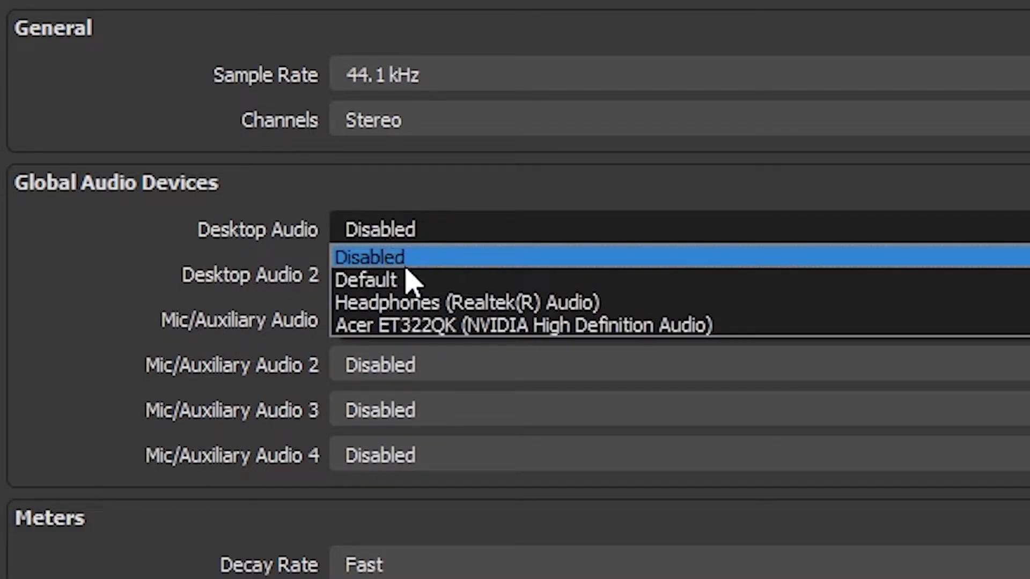
left_click(594, 309)
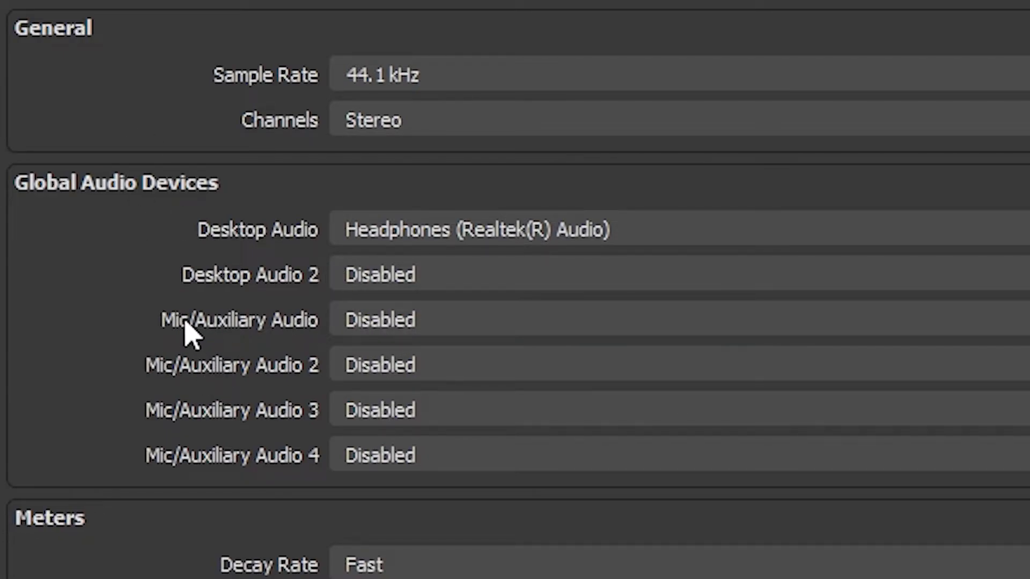
left_click(360, 322)
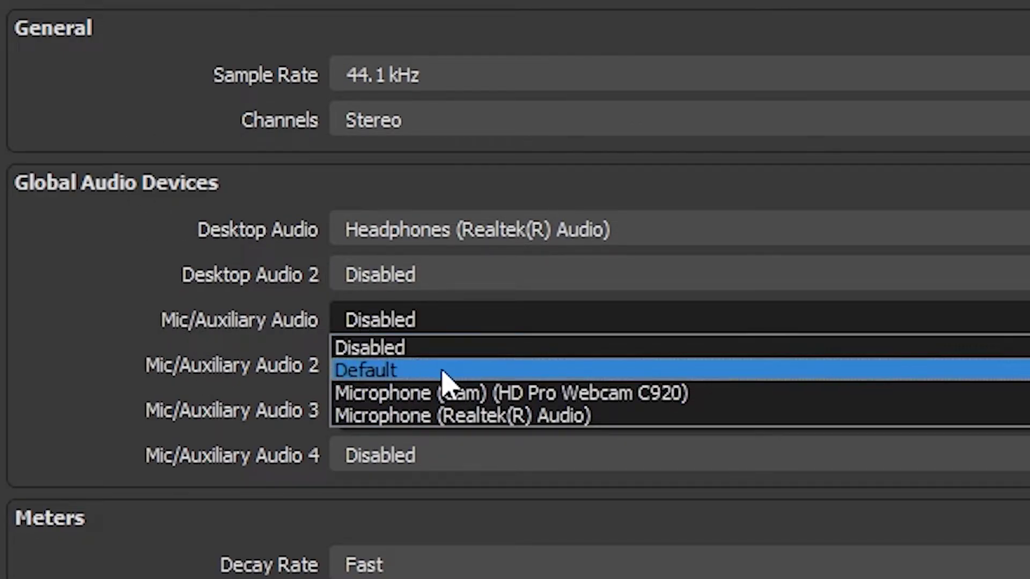
left_click(568, 417)
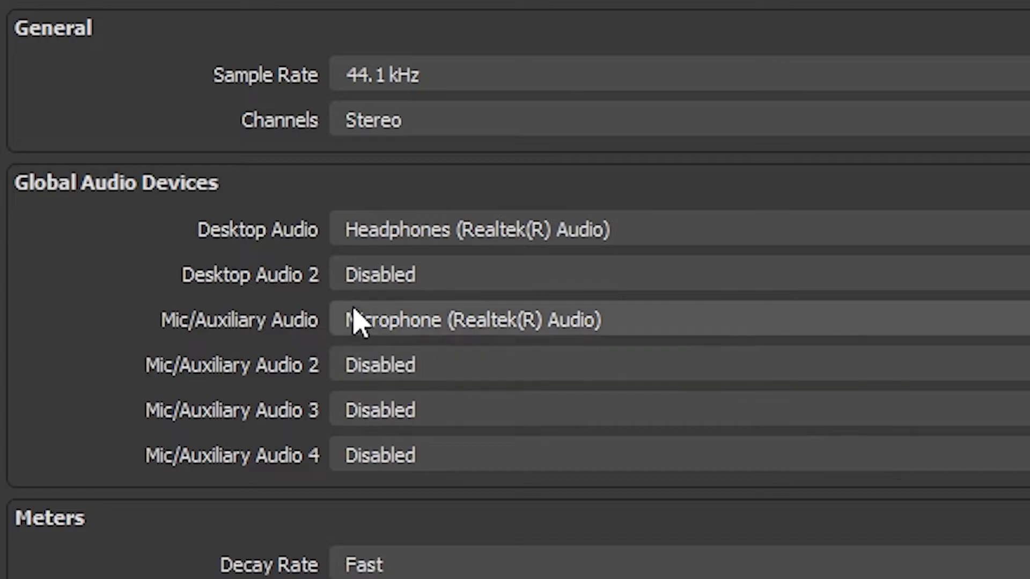
Open the video settings and examine the base (canvas) and output (scaled) resolutions
left_click(489, 265)
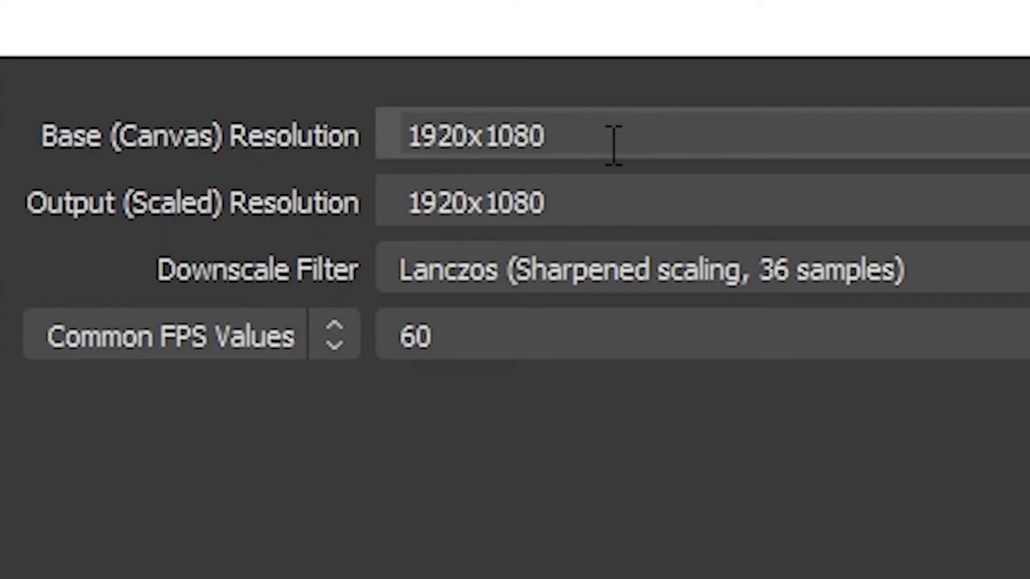
left_click_drag(614, 145, 326, 155)
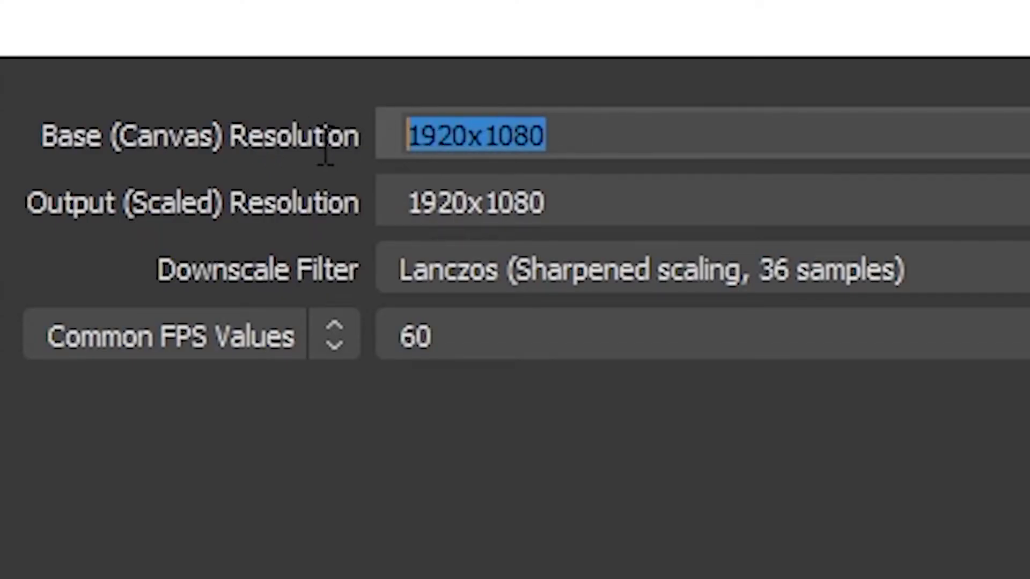
left_click(560, 139)
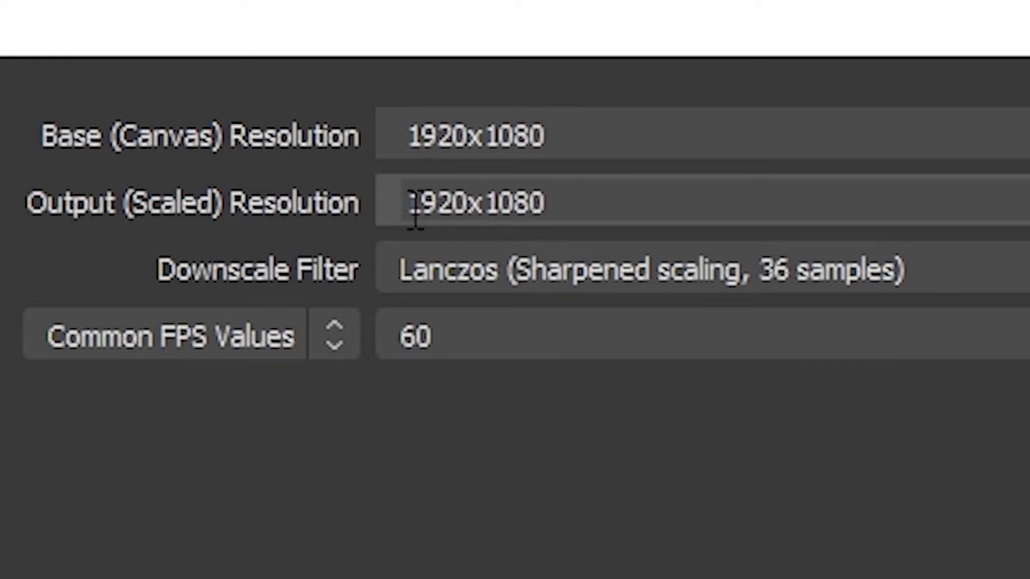
left_click_drag(414, 212, 620, 207)
left_click(624, 208)
double_click(625, 209)
left_click(618, 129)
double_click(573, 138)
left_click(572, 141)
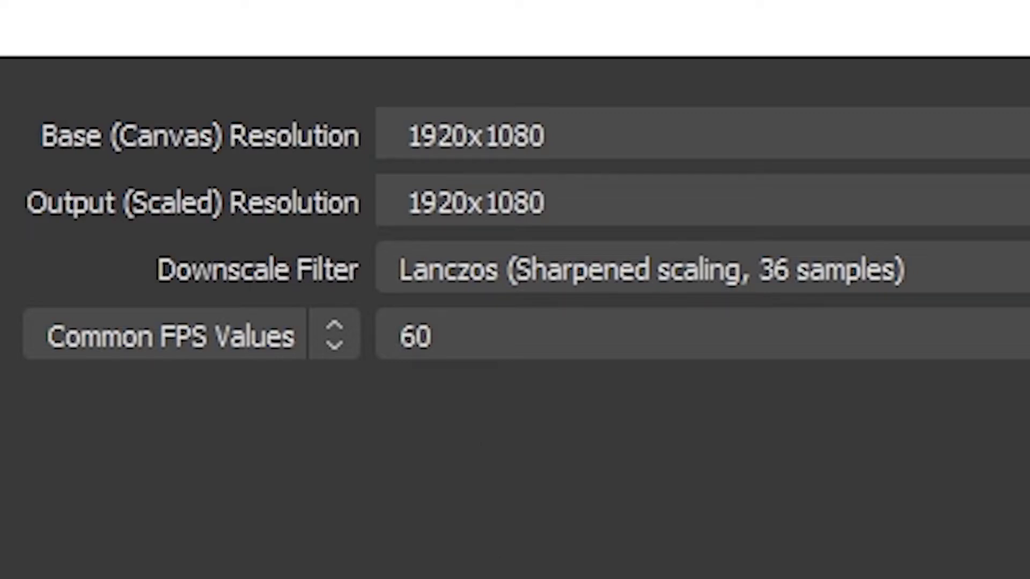
Set the video downscale filter to Lanczos (Sharpened scaling, 36 samples)
left_click(513, 283)
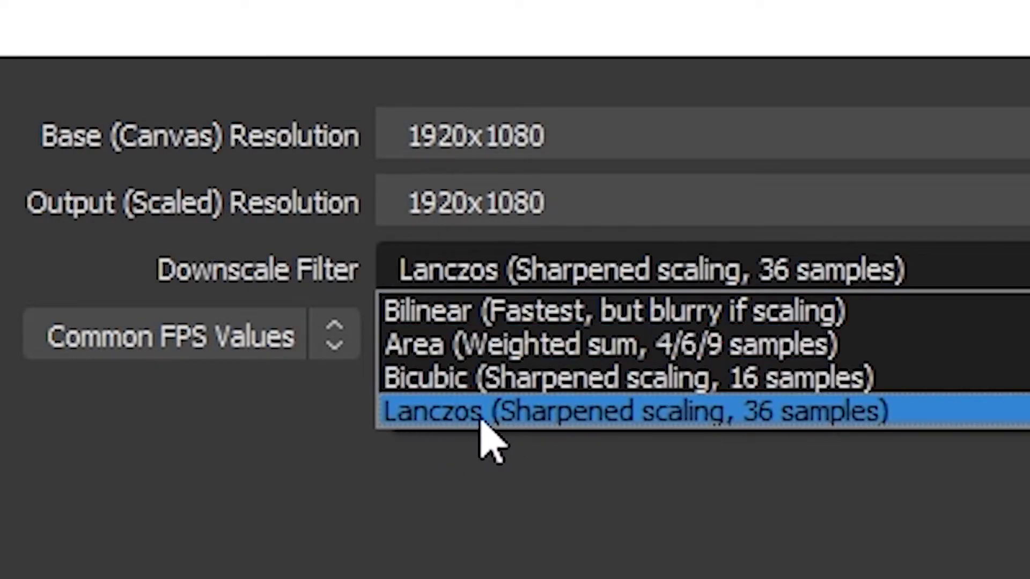
left_click(423, 417)
left_click(488, 292)
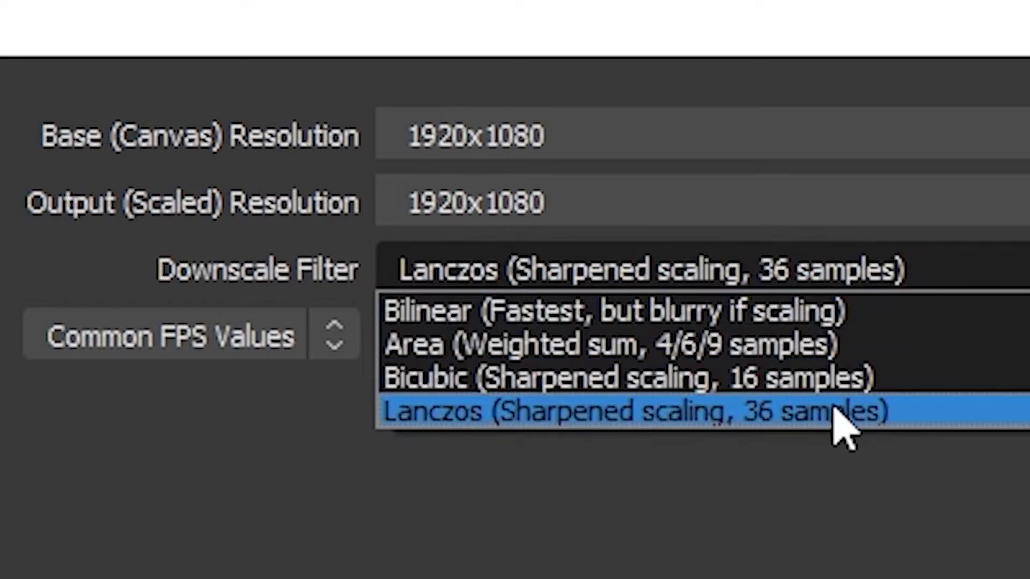
left_click(840, 480)
Set the common FPS value to 60 and save the settings
left_click(443, 352)
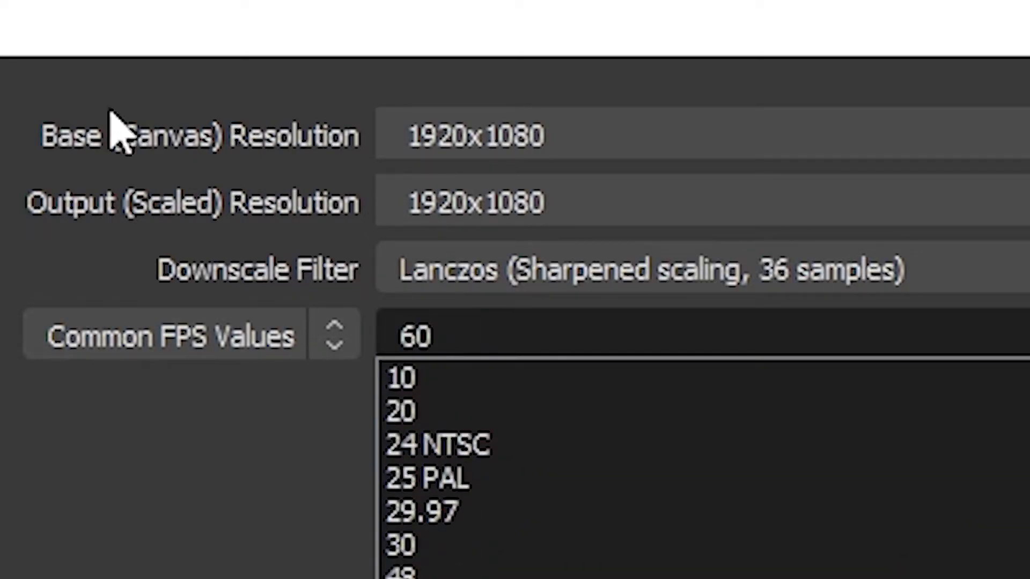
left_click(1, 343)
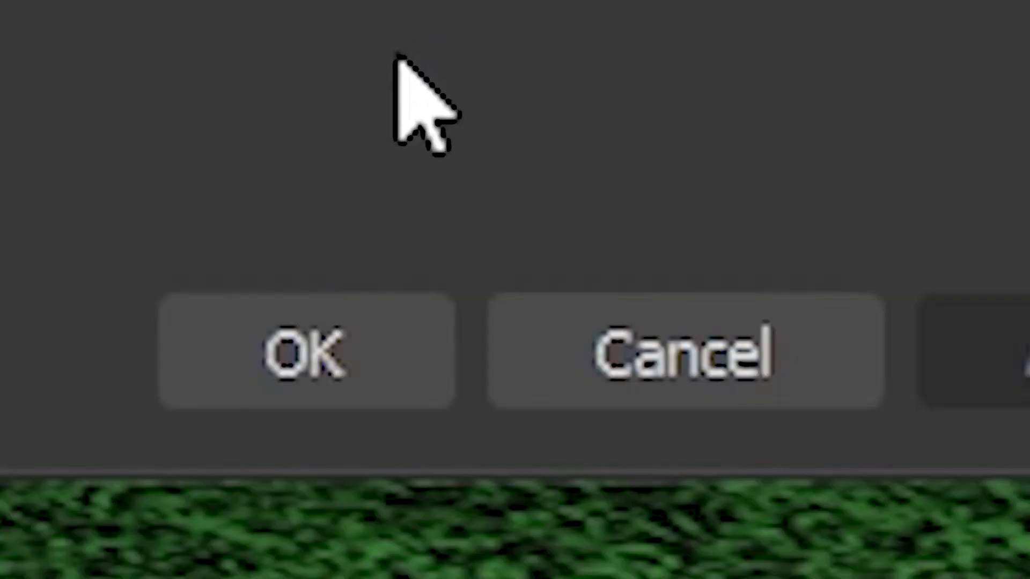
left_click(281, 335)
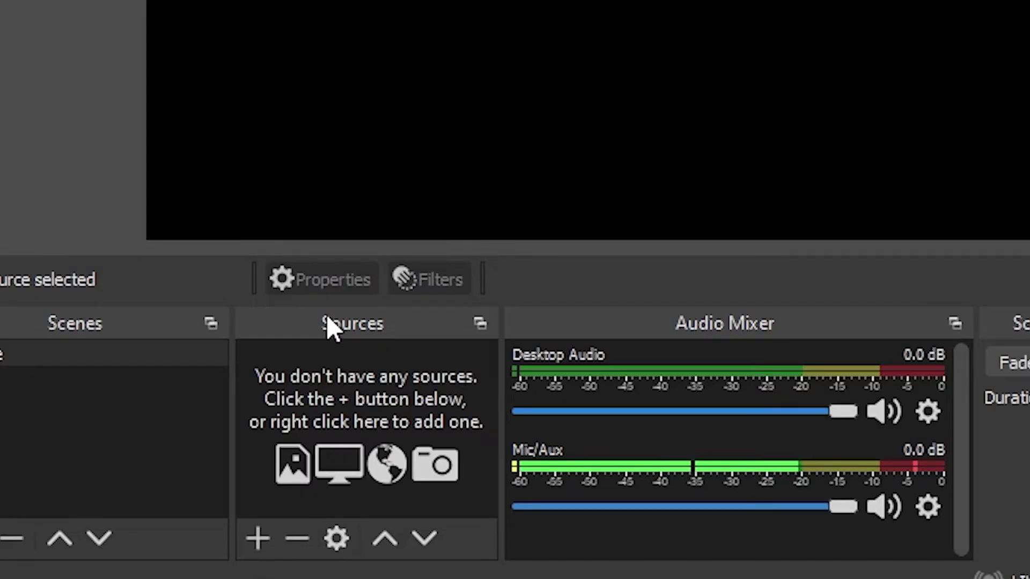
Add a new Game Capture source named Roblox to the scene
left_click(258, 537)
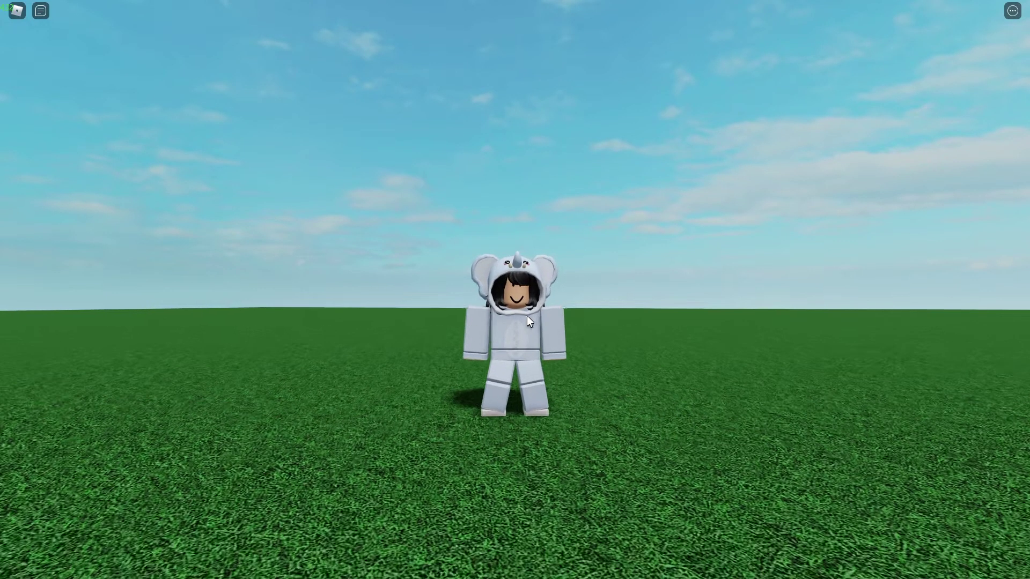
scroll(528, 285, "up", 2)
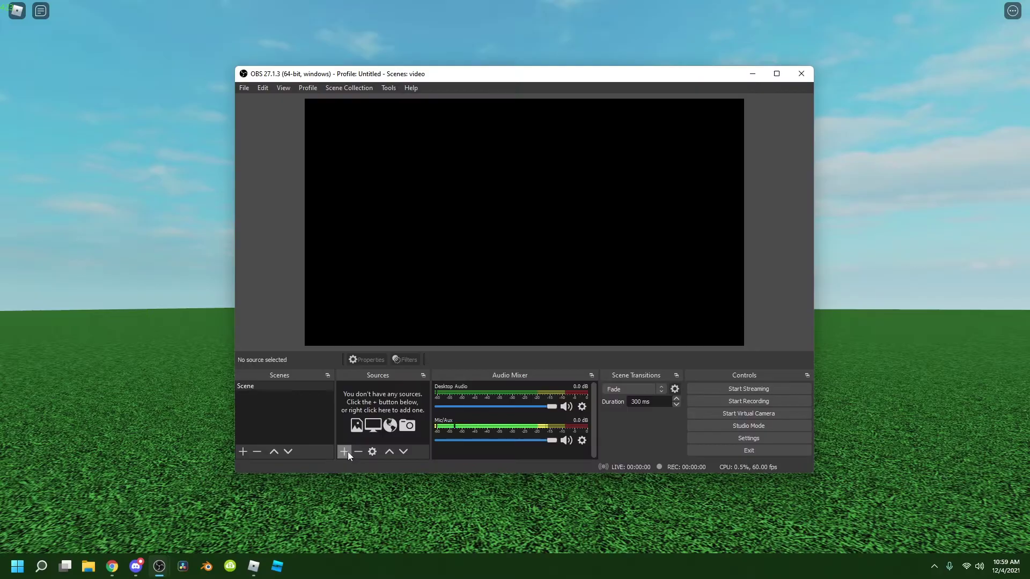
left_click(345, 450)
left_click(378, 326)
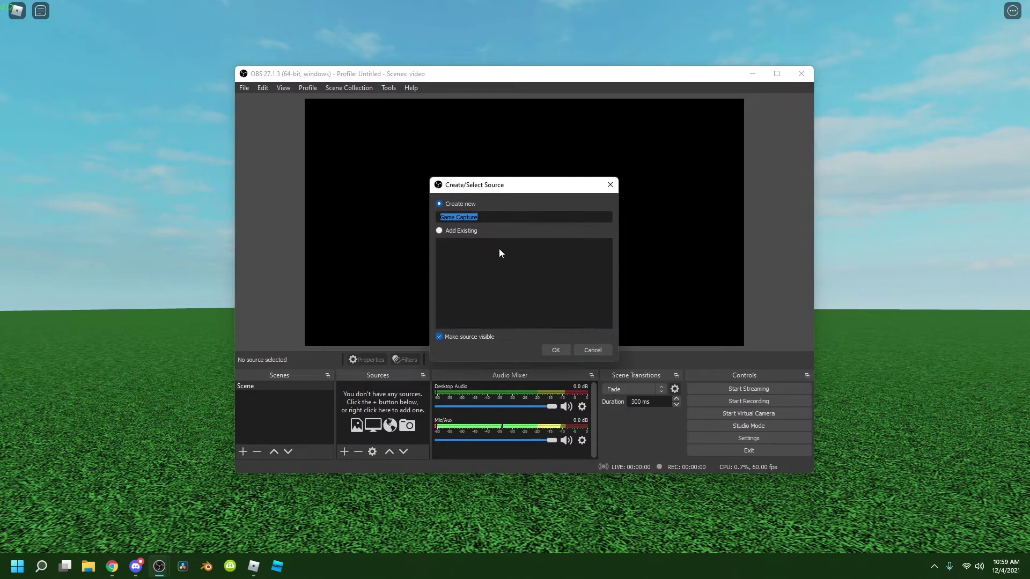
type("Roblox")
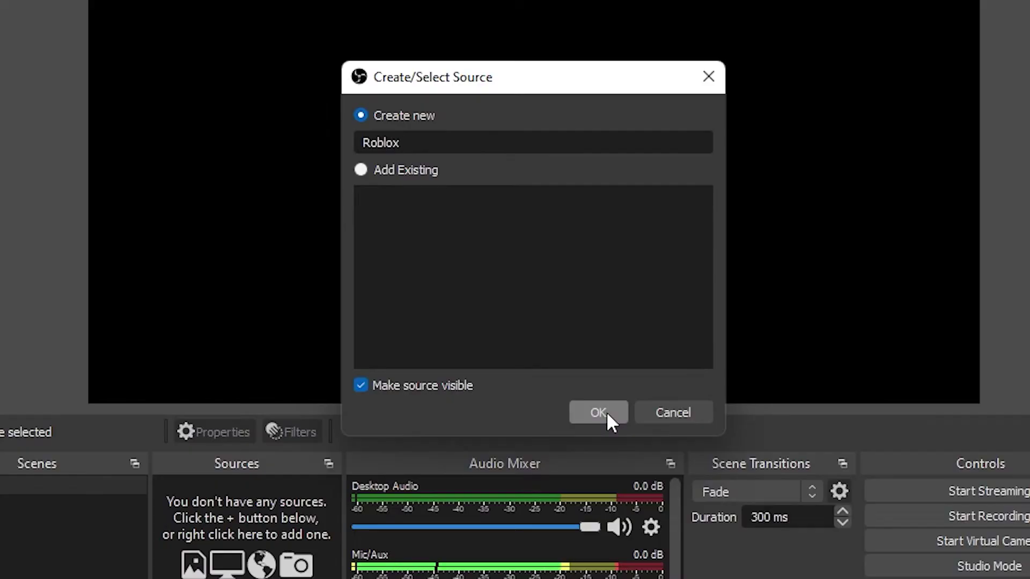
left_click(671, 547)
Set the Roblox source to capture a specific window, choosing [RobloxPlayerBeta.exe]: Roblox, and confirm its properties
left_click(278, 384)
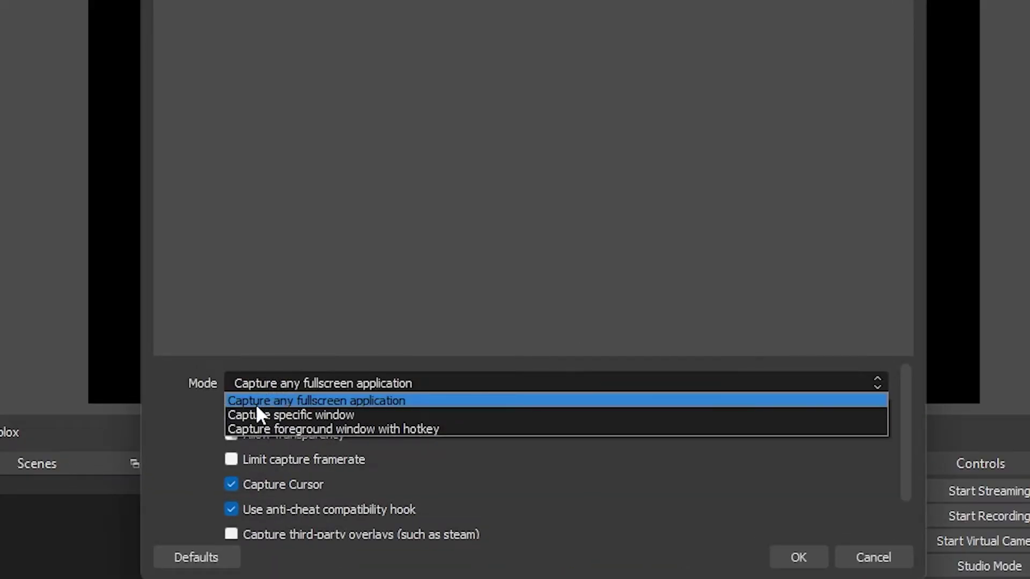
left_click(453, 418)
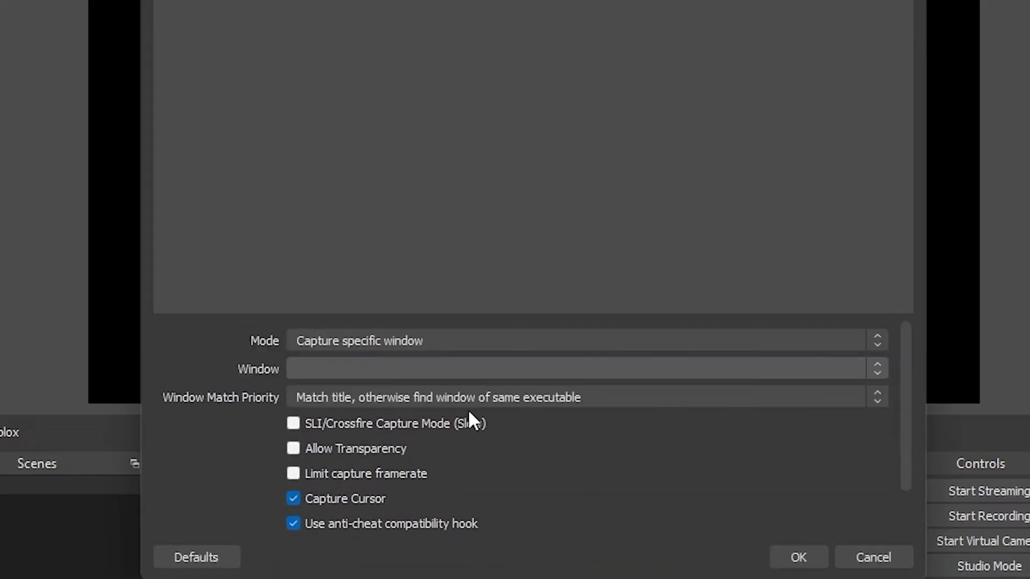
left_click(323, 370)
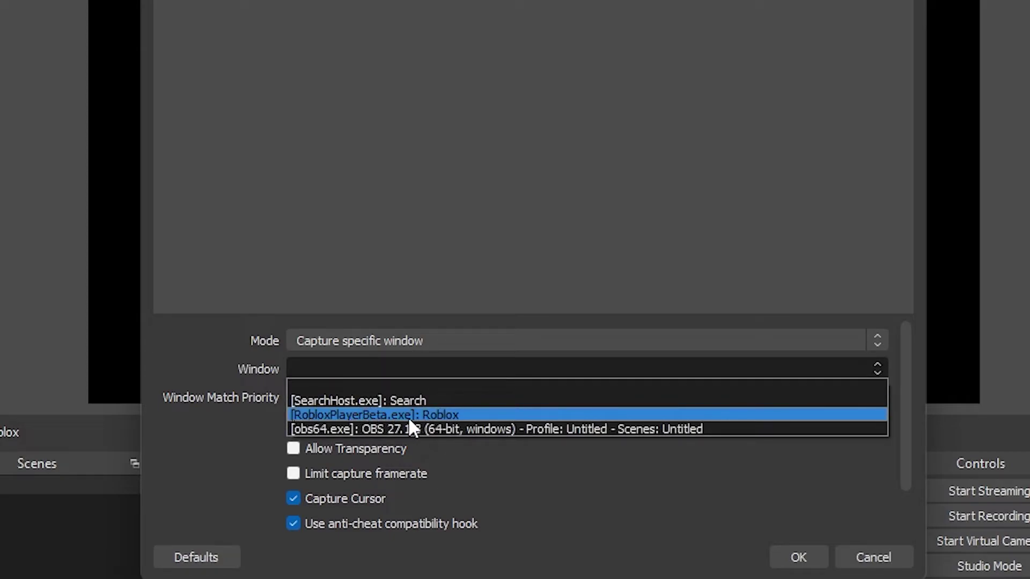
left_click(444, 417)
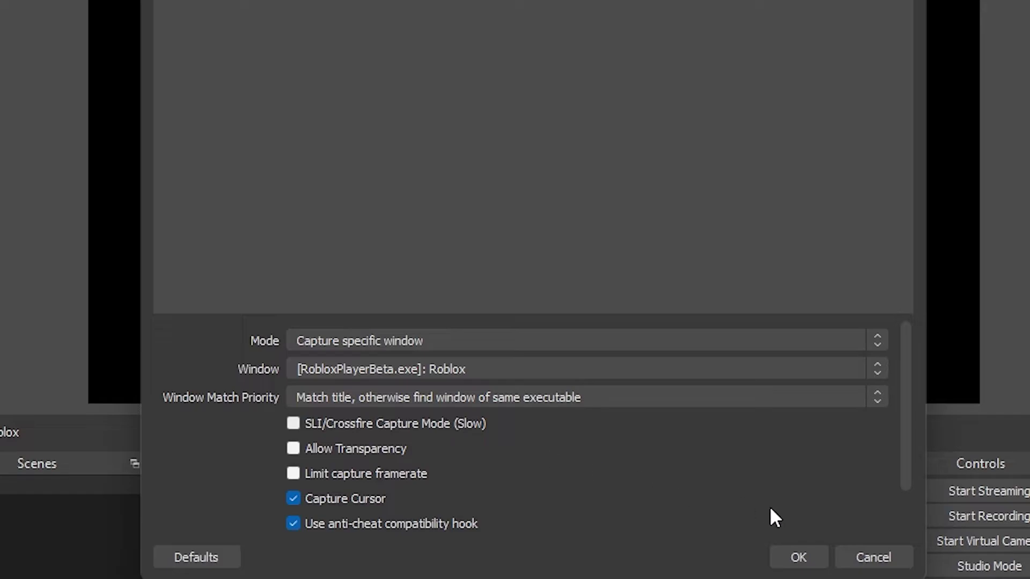
left_click(805, 551)
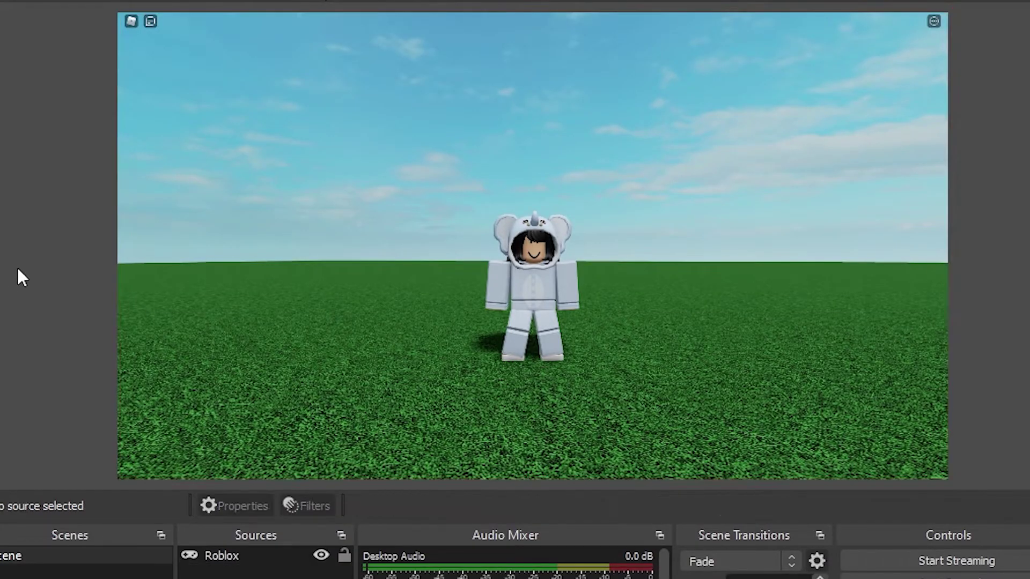
Remove the Roblox game capture source from the scene
left_click_drag(52, 148, 1003, 423)
left_click(1003, 424)
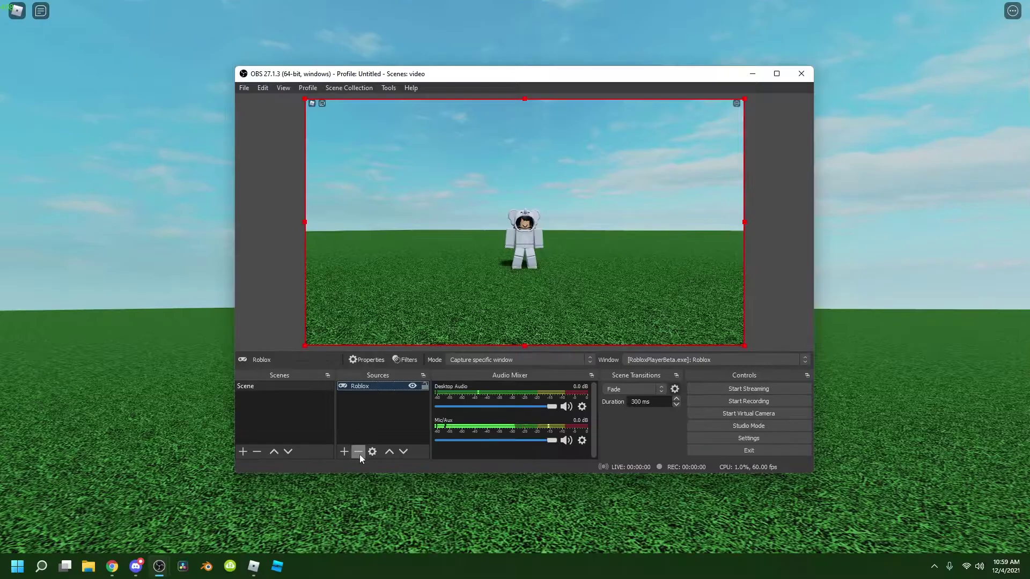
left_click(358, 452)
left_click(543, 289)
Add a new Display Capture source to the scene under its default name
left_click(345, 452)
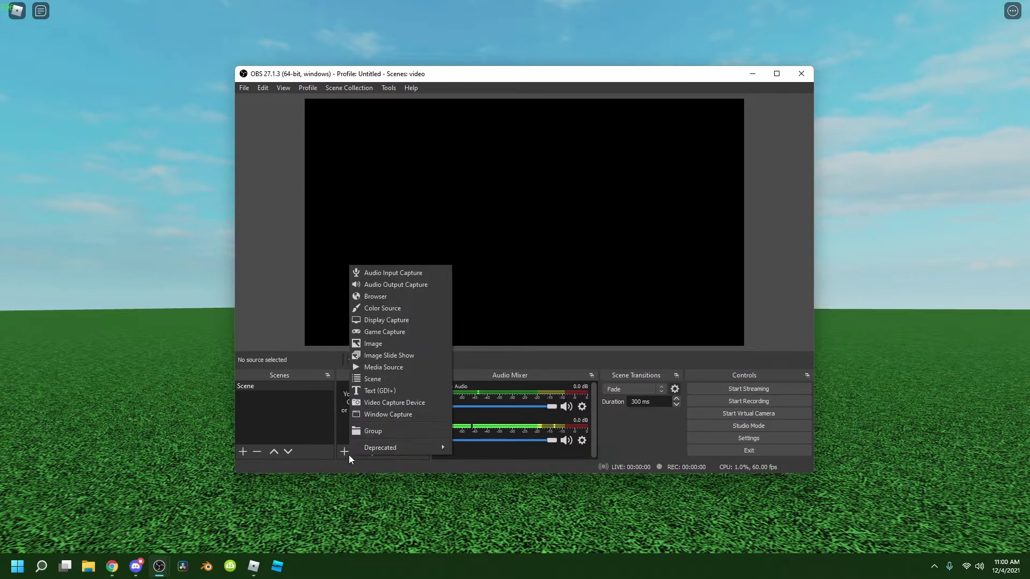
left_click(339, 433)
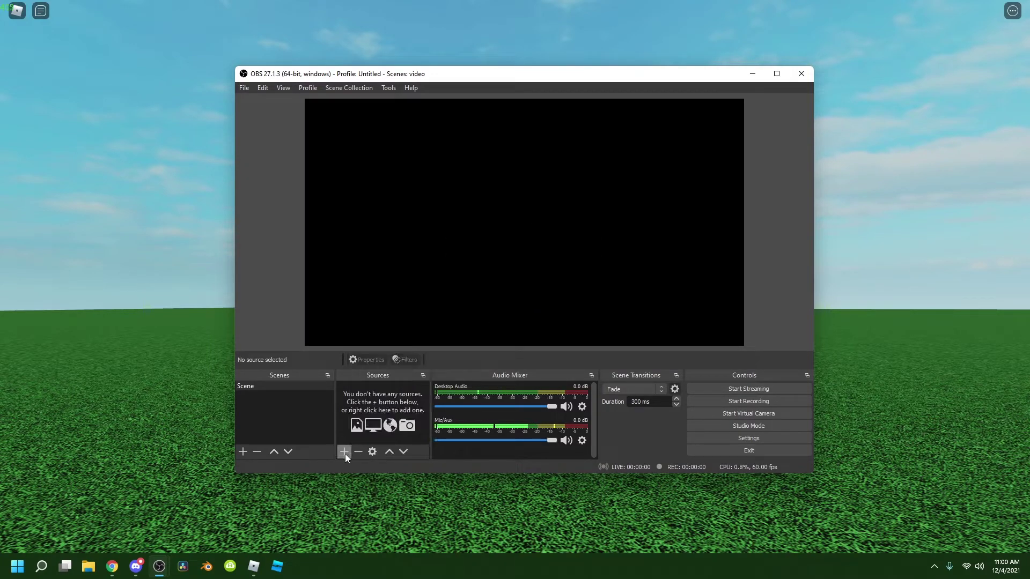
left_click(345, 452)
left_click(383, 320)
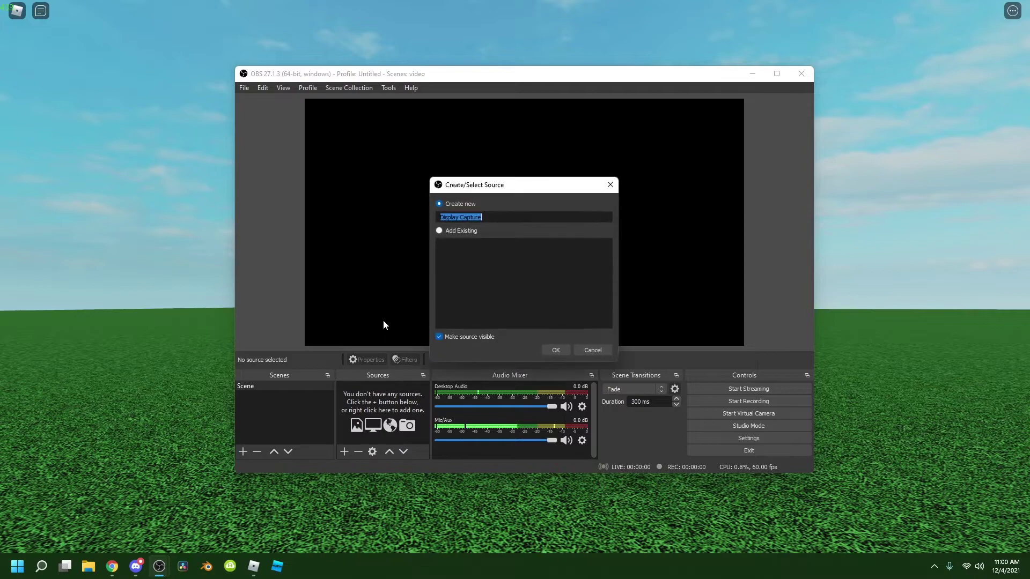
left_click(558, 350)
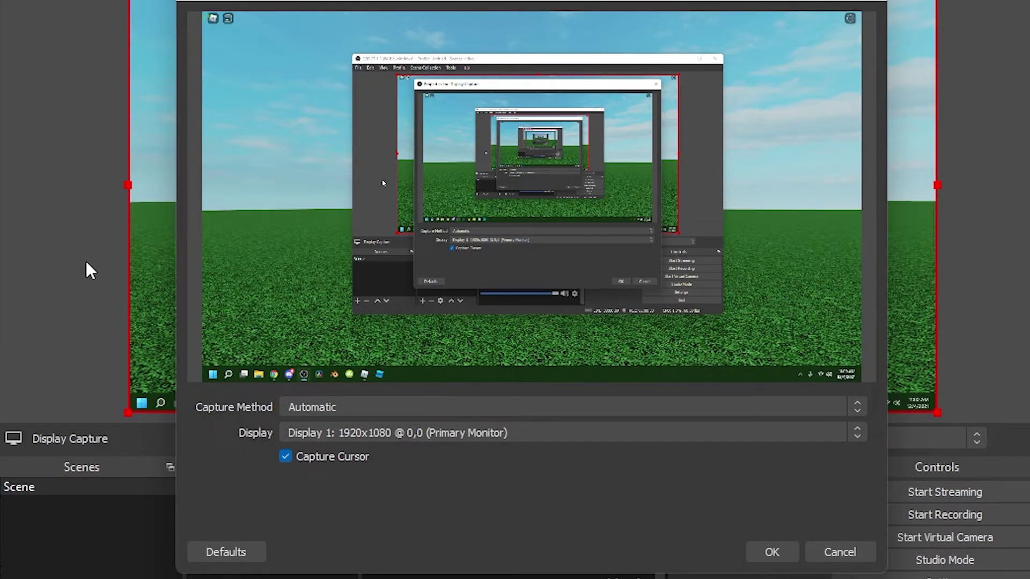
Configure the display capture with the Automatic capture method and Display 1: 1920x1080 (Primary Monitor), and confirm its properties
left_click(329, 407)
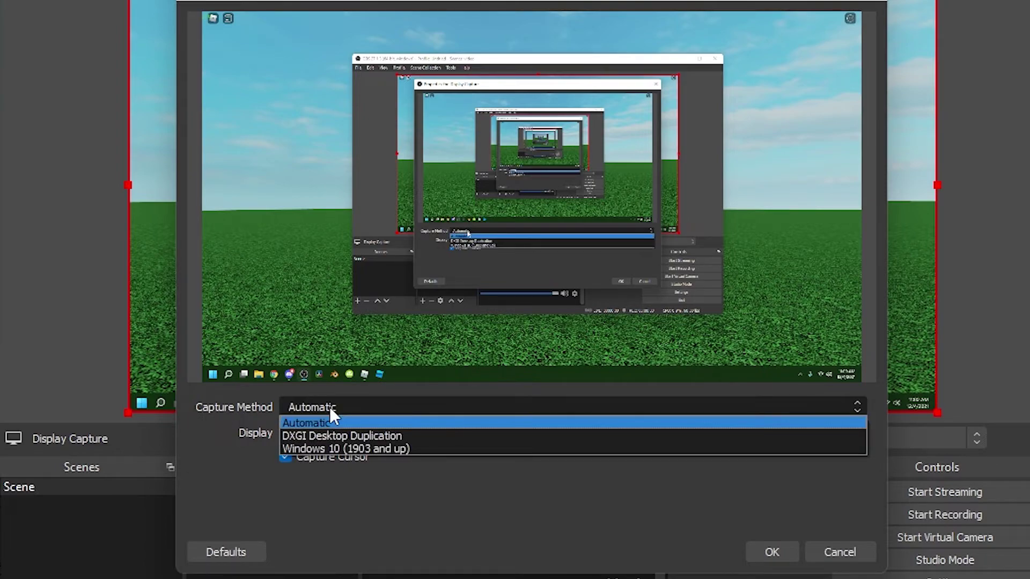
left_click(329, 406)
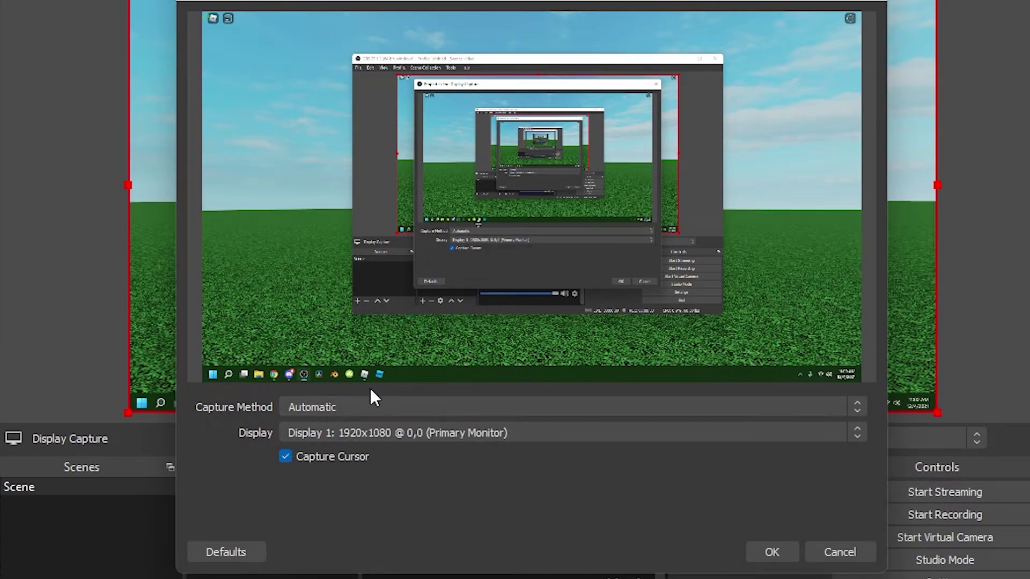
left_click(354, 434)
left_click(505, 449)
left_click(498, 432)
left_click(497, 450)
left_click(772, 552)
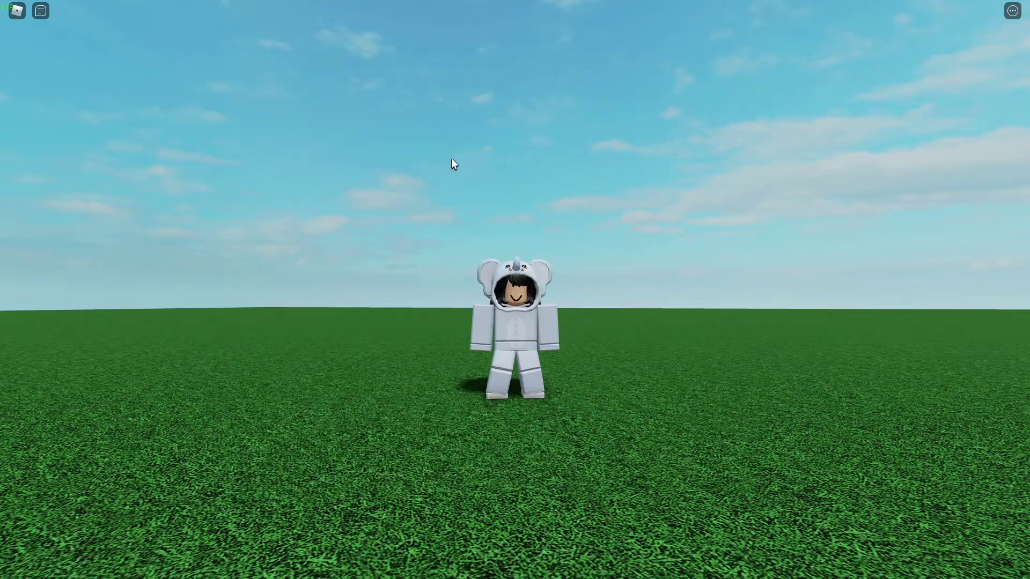
key("space")
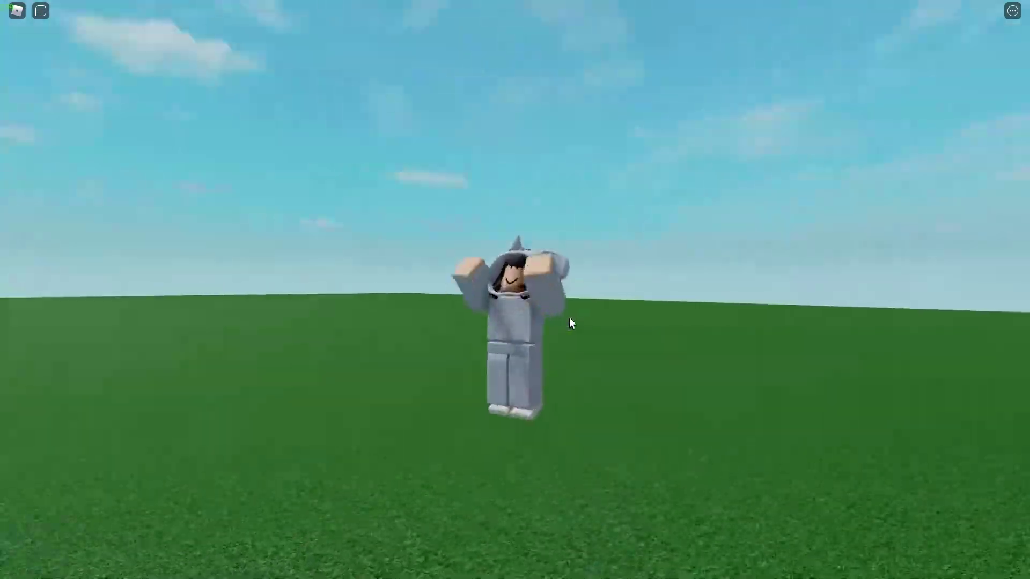
key("space")
key("s")
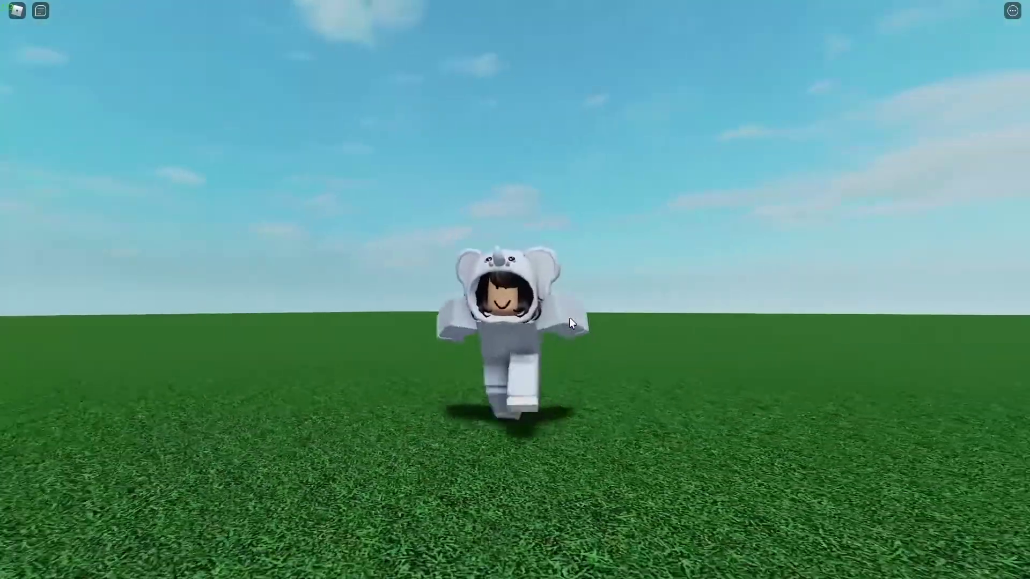
key("a")
key("s")
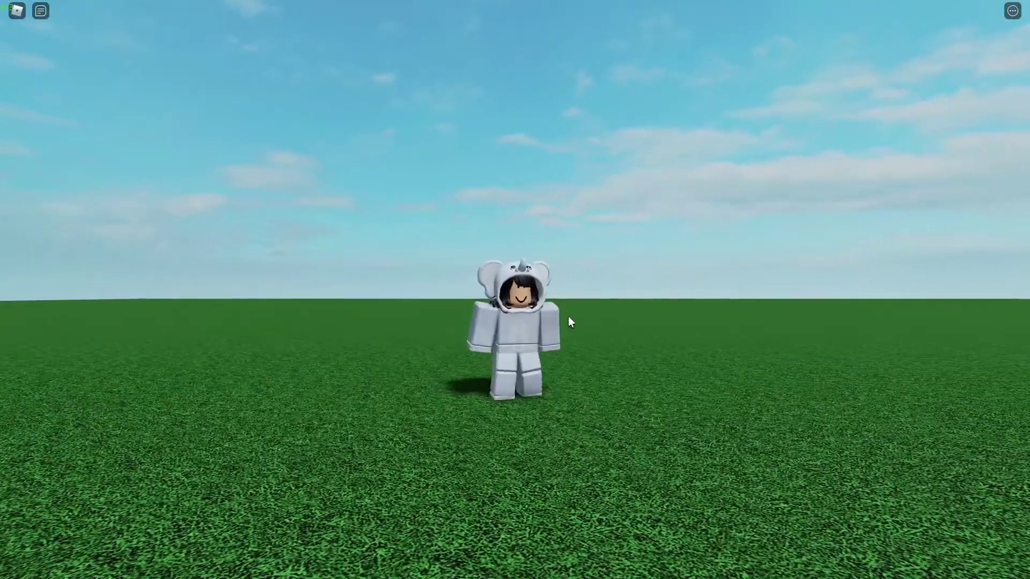
Switch back to OBS and examine the source types that can be added to the scene
key("alt+Tab")
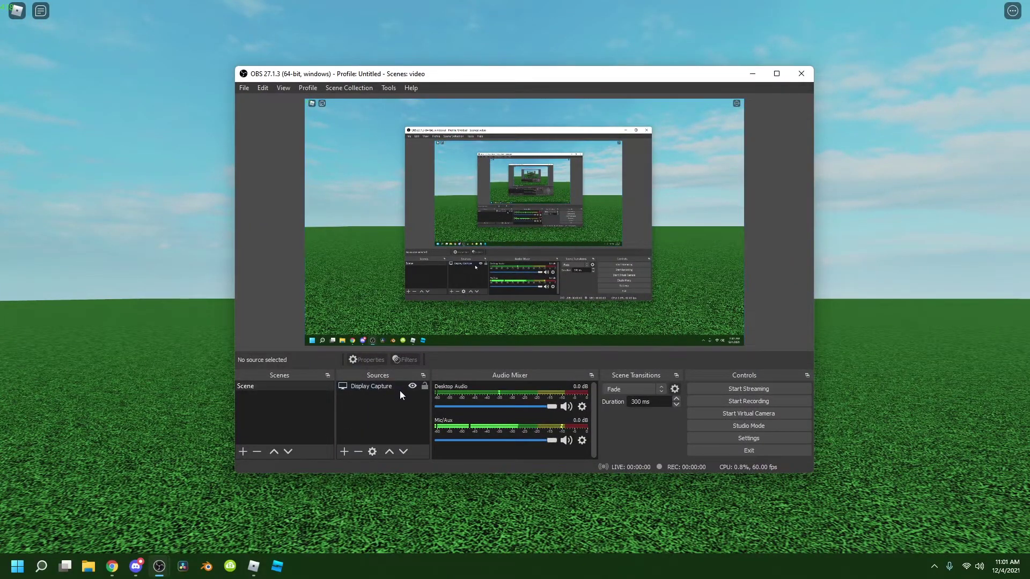
right_click(377, 397)
mouse_move(439, 403)
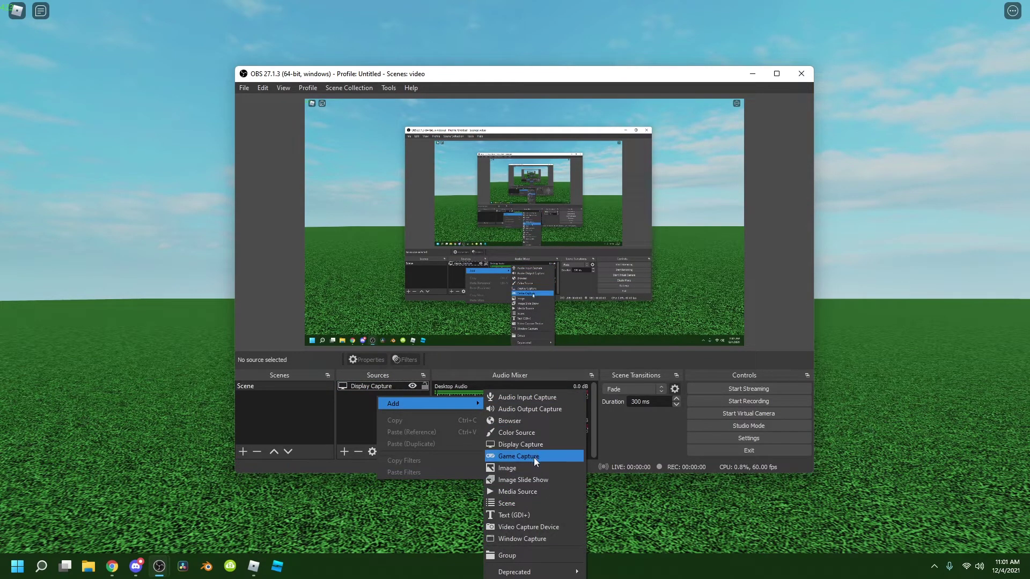
left_click(413, 343)
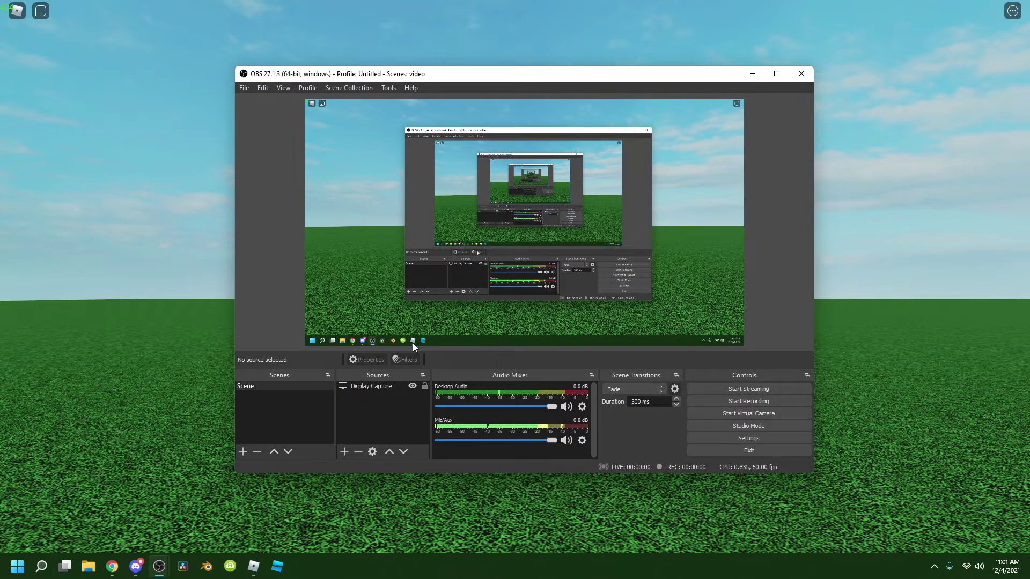
right_click(352, 424)
mouse_move(391, 430)
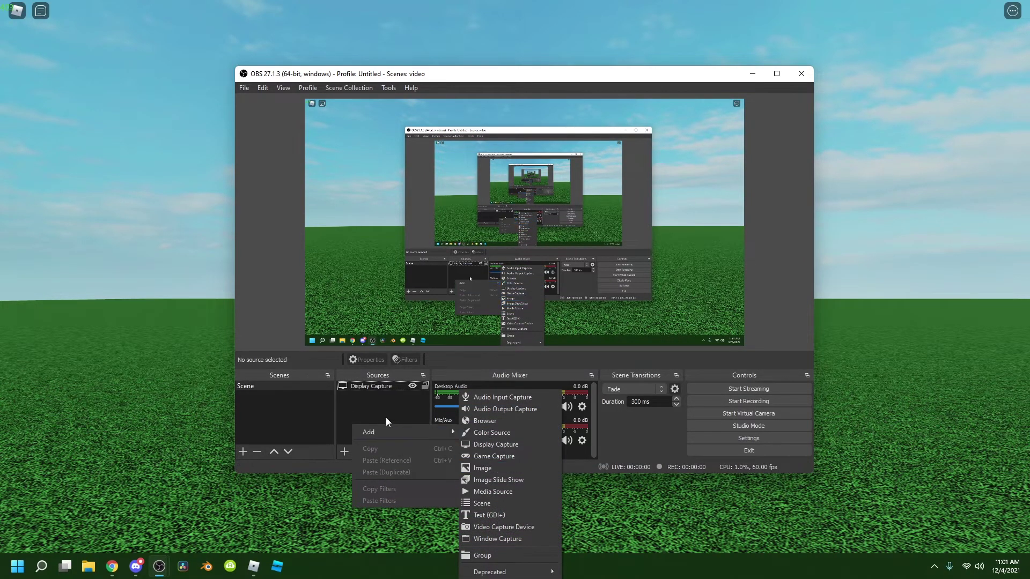
Add a Video Capture Device source using the HD Pro Webcam C920 with its default settings
left_click(340, 451)
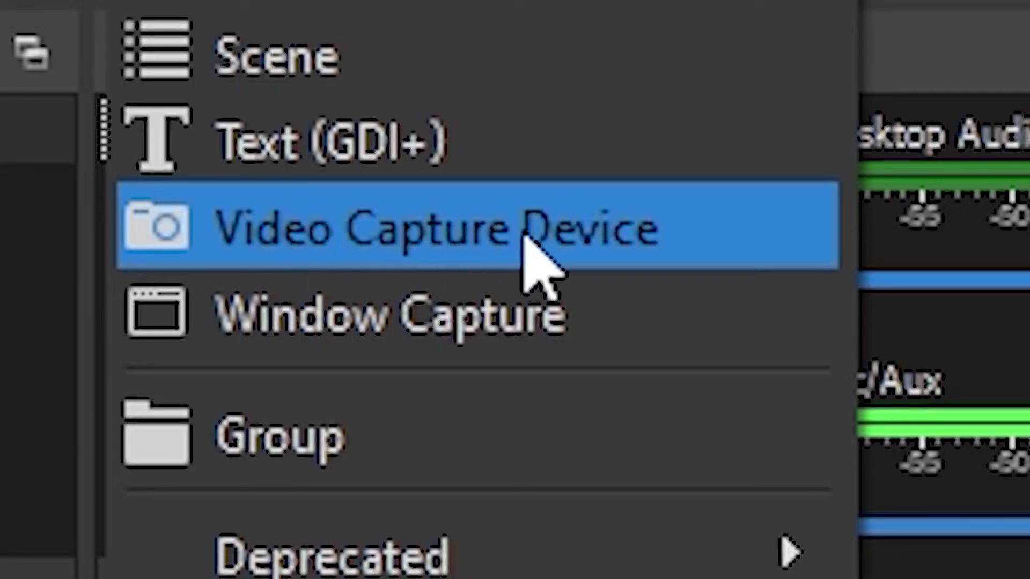
left_click(625, 225)
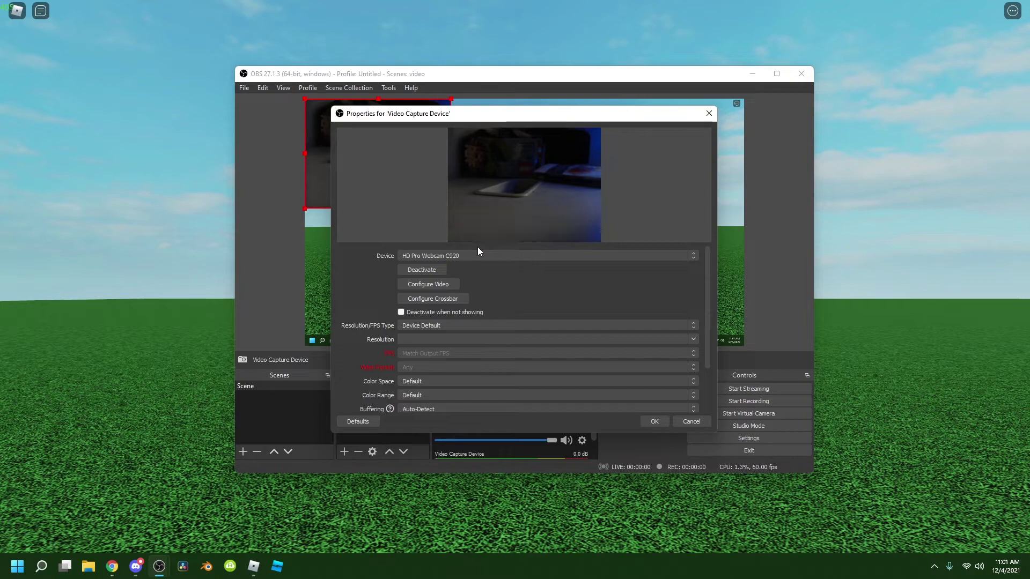
left_click(652, 421)
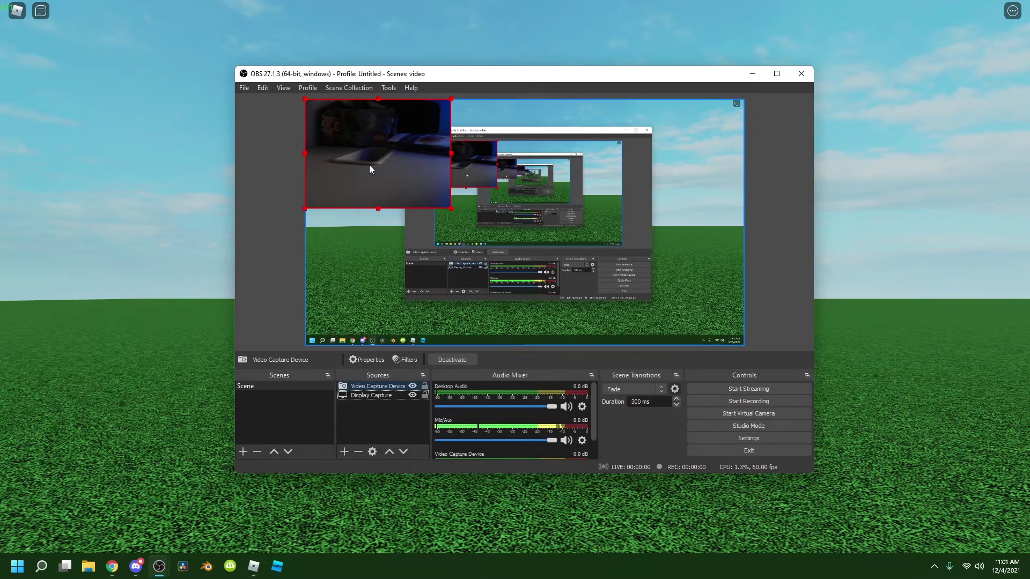
Shrink the webcam source, place it near the canvas's upper-left corner, and start recording
left_click_drag(607, 250, 744, 353)
left_click_drag(661, 256, 596, 231)
left_click(782, 282)
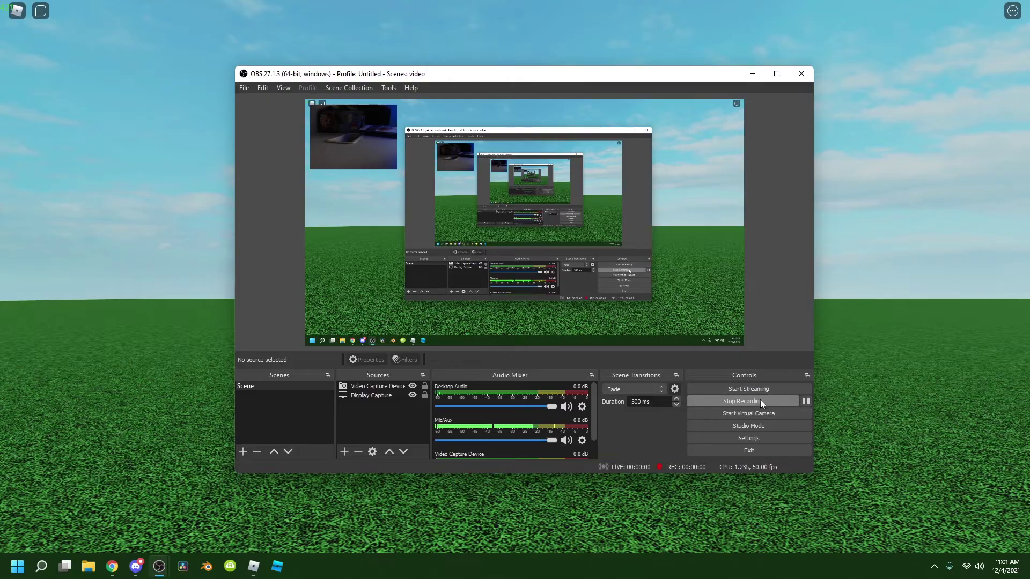
Switch to the Roblox game and move the character to record some gameplay
left_click(848, 343)
right_click(642, 262)
key("space")
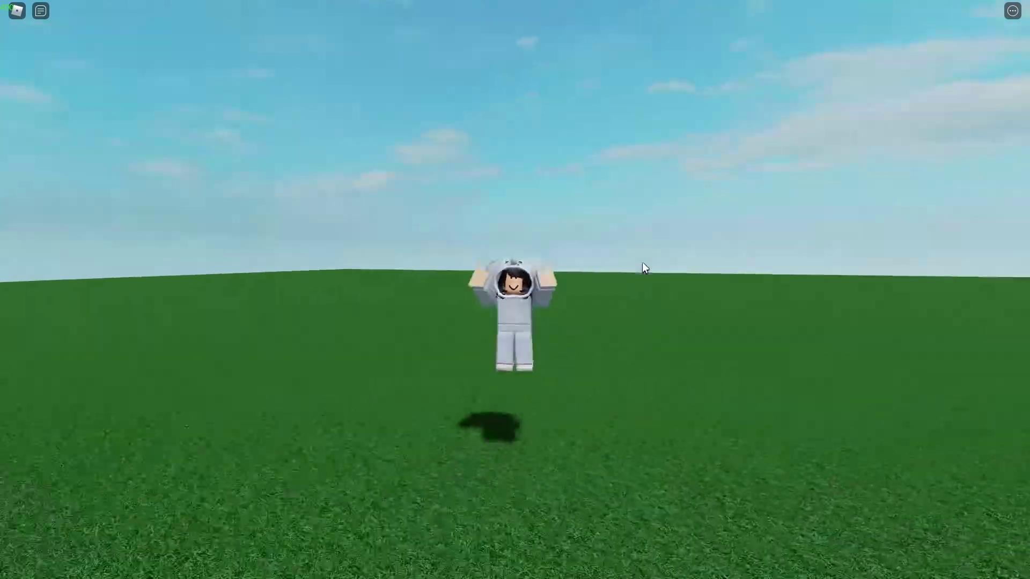
Make the Roblox character jump and walk around the grass field as further gameplay footage
key("space")
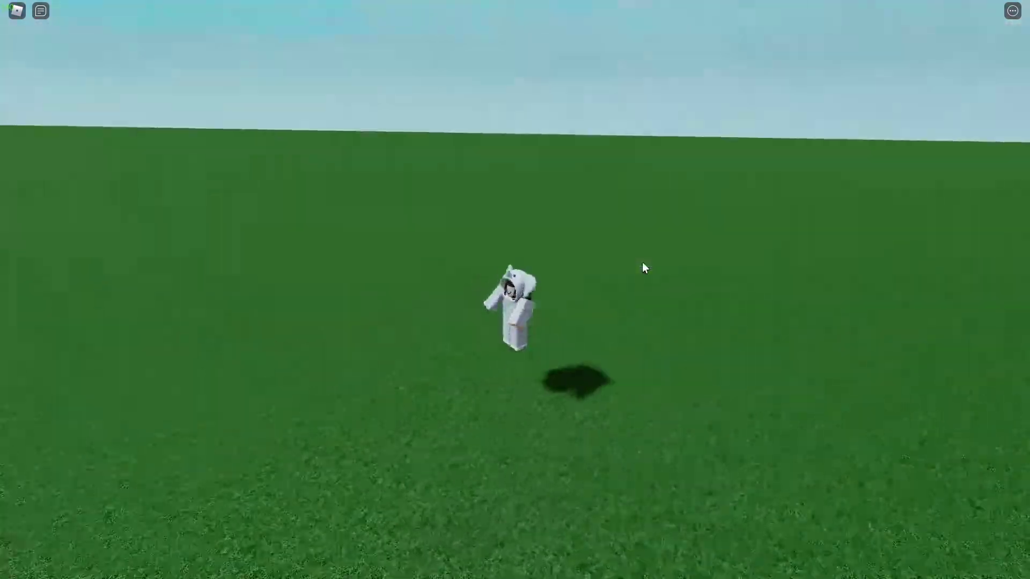
key("space")
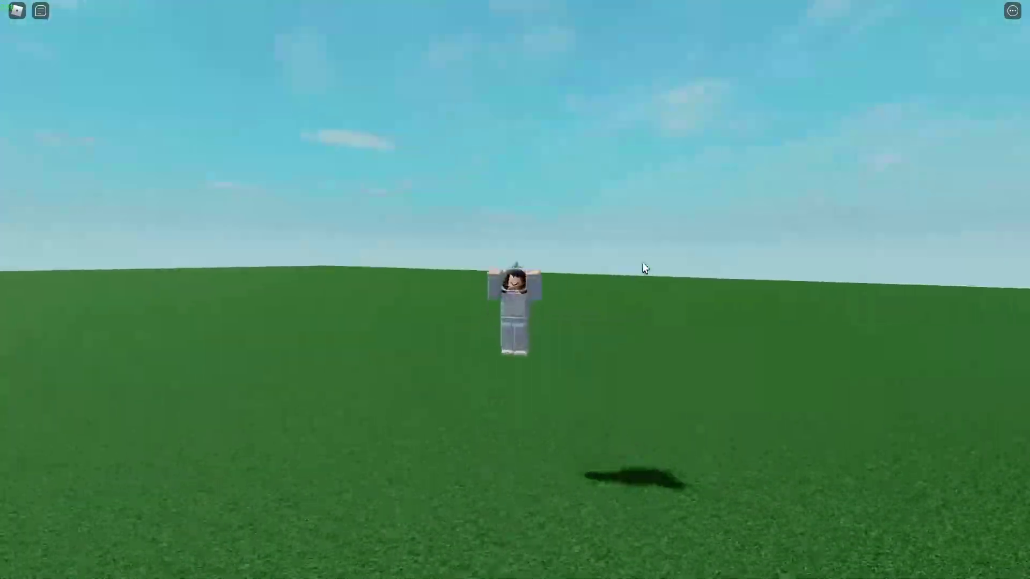
scroll(642, 261, "up", 3)
key("w")
key("space")
scroll(834, 243, "down", 2)
key("s")
key("a")
right_click(545, 319)
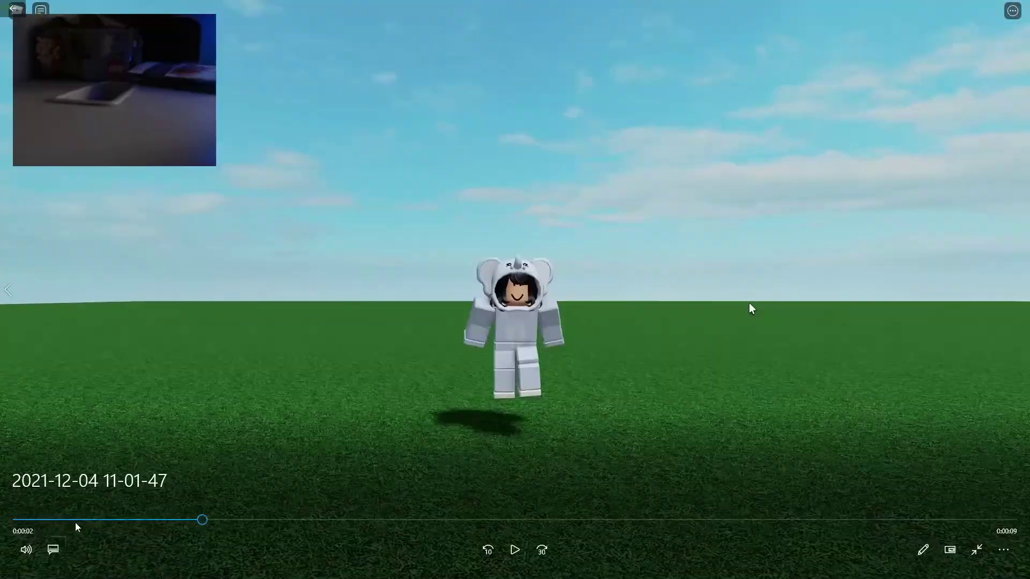
left_click(18, 520)
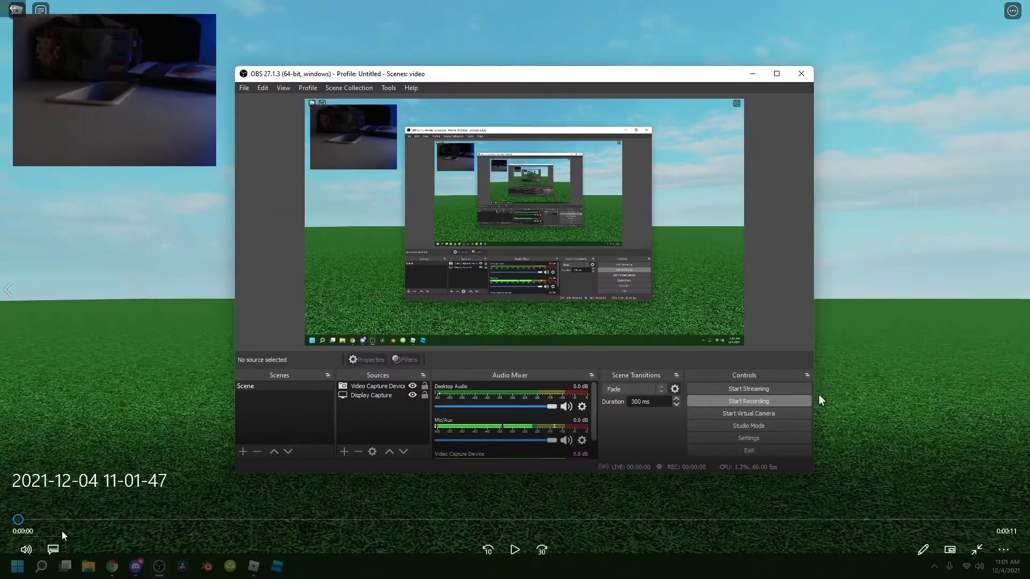
left_click(516, 550)
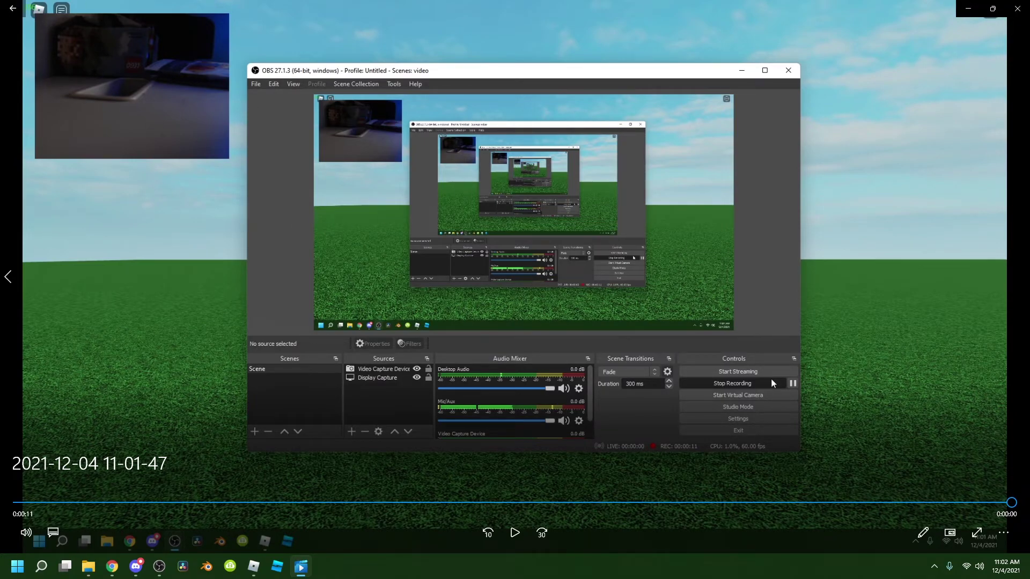
left_click(1017, 9)
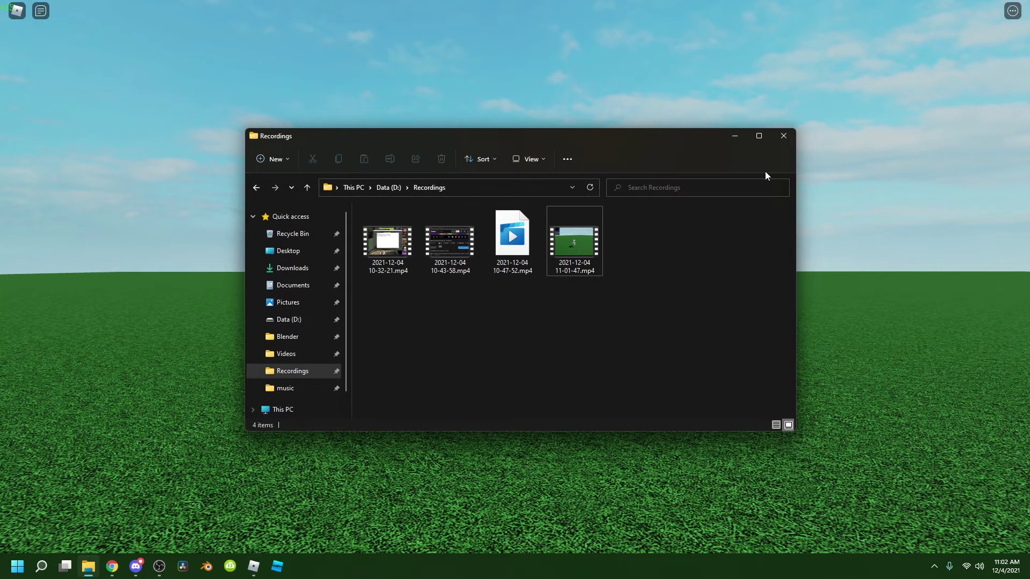
left_click(735, 135)
right_click(526, 281)
scroll(526, 280, "up", 3)
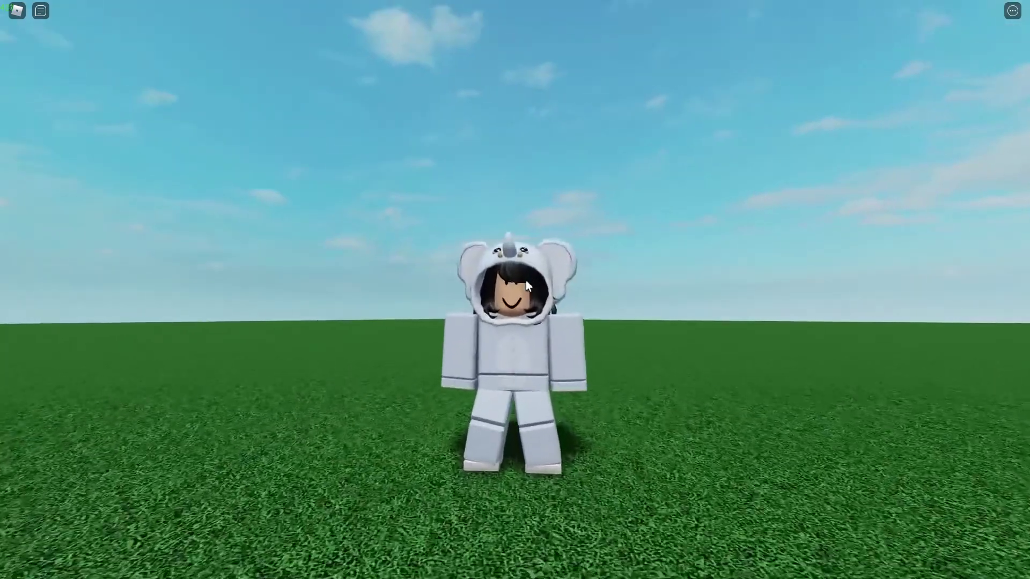
scroll(526, 284, "down", 2)
key("space")
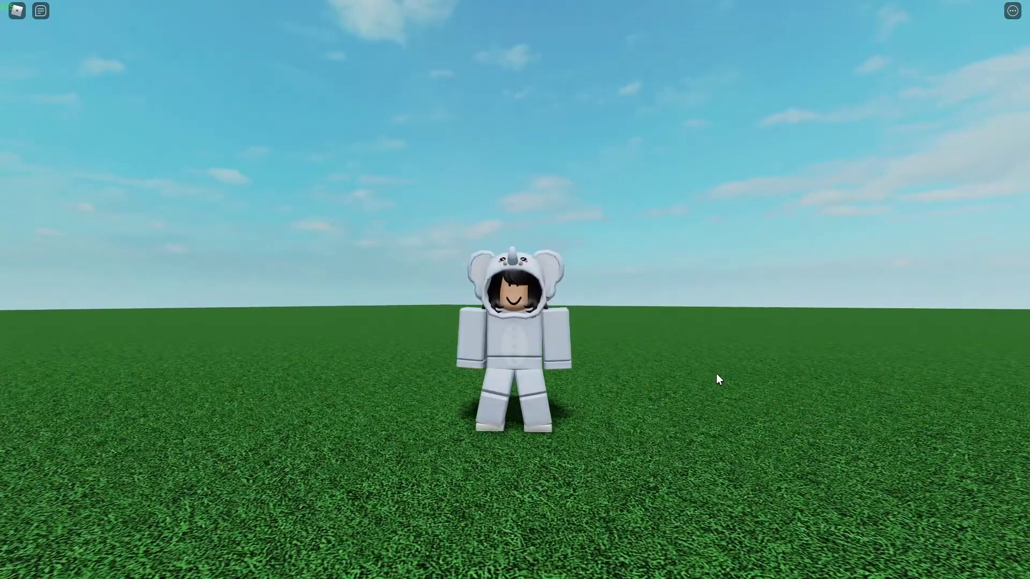
key("space")
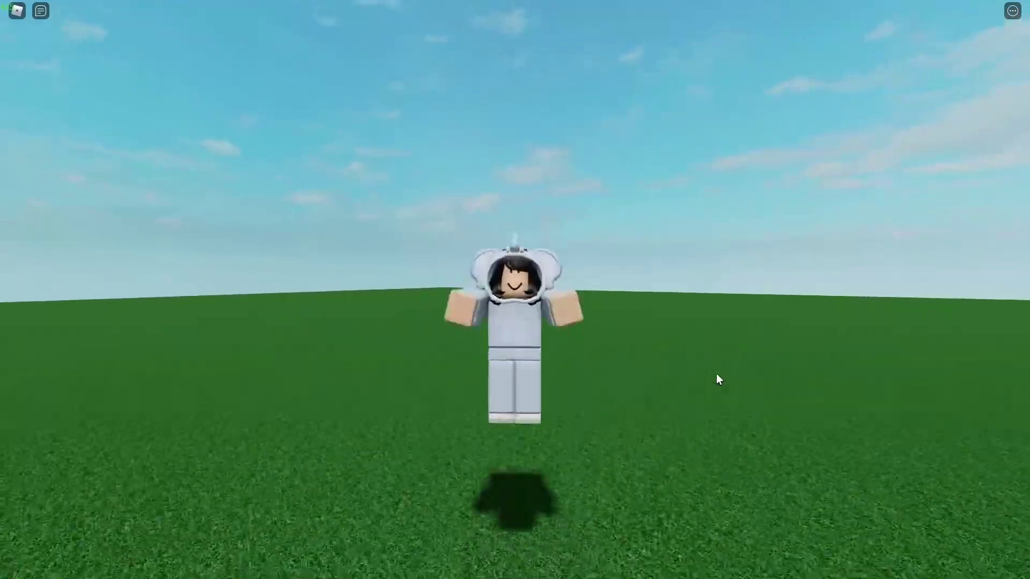
key("s")
key("w")
key("s")
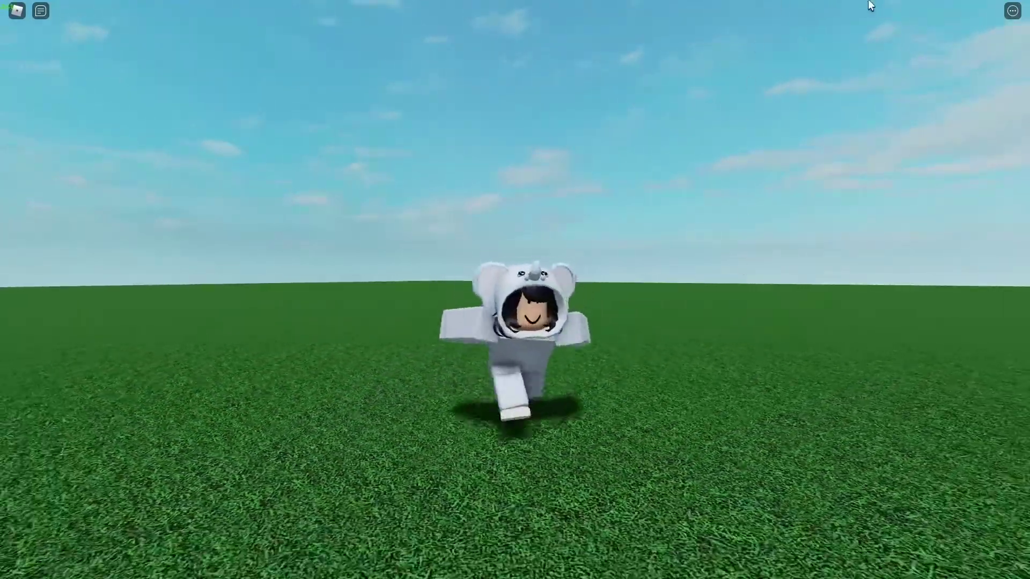